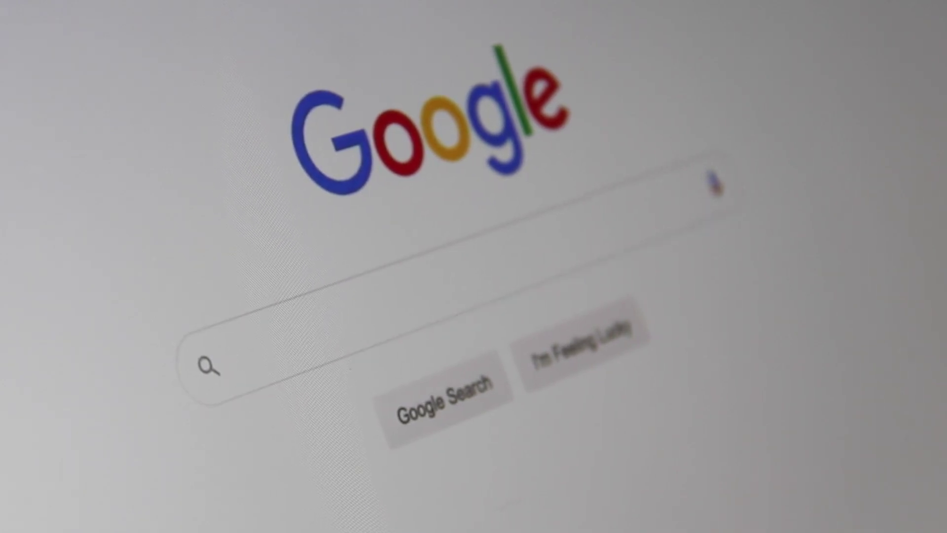
Go to the GoDaddy homepage at godaddy.com, signed in to the account.
{"action": "type", "text": "Search "}
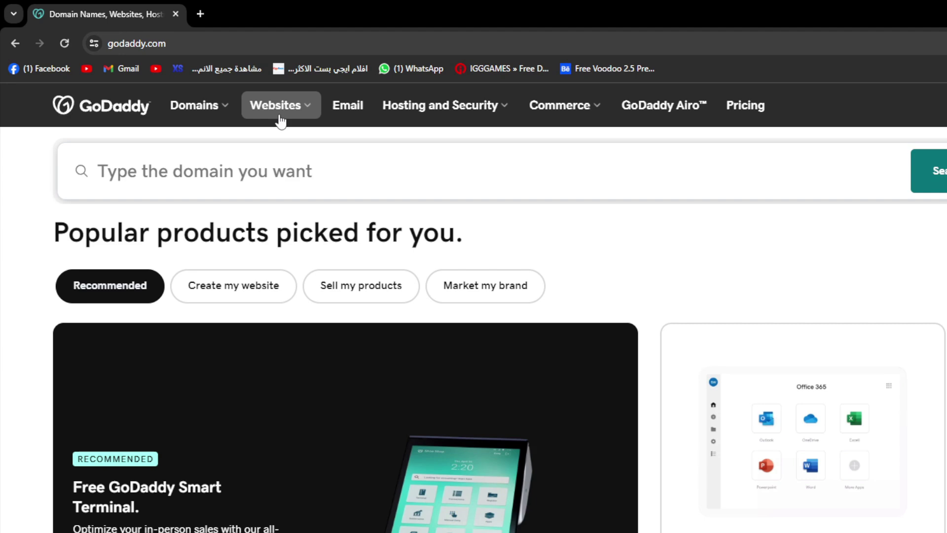
Open Website Builder from the Websites menu and review the Basic, Premium and Commerce plans.
{"action": "left_click", "coordinate": [202, 79]}
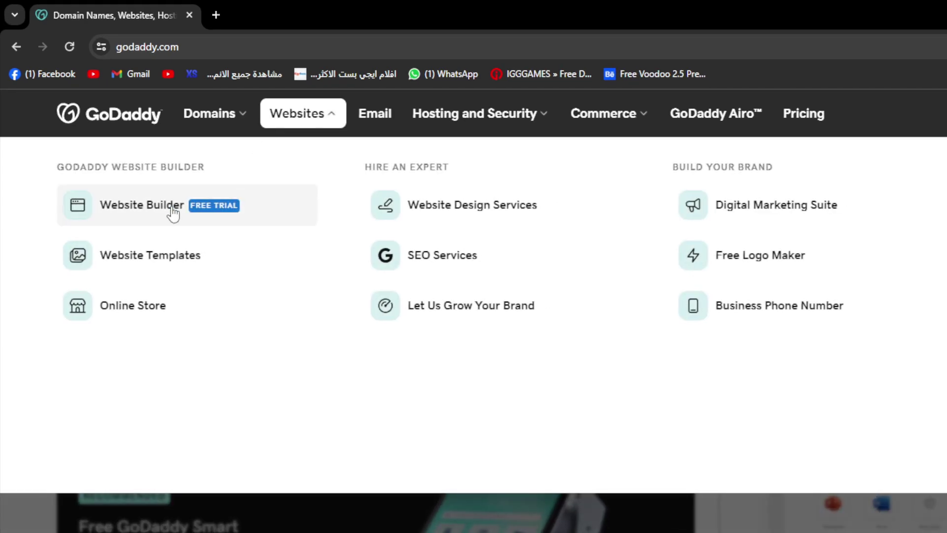
{"action": "left_click_drag", "start_coordinate": [102, 166], "coordinate": [195, 171]}
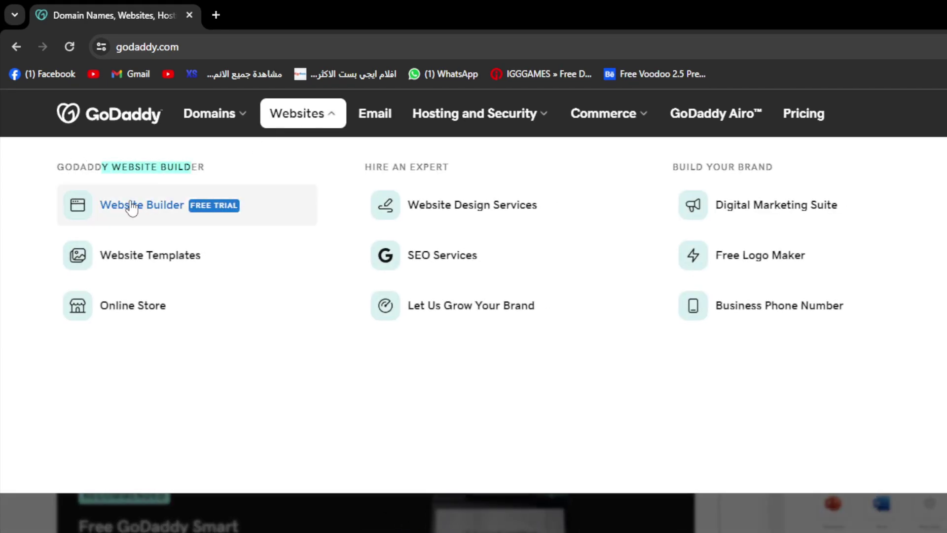
{"action": "left_click", "coordinate": [169, 205]}
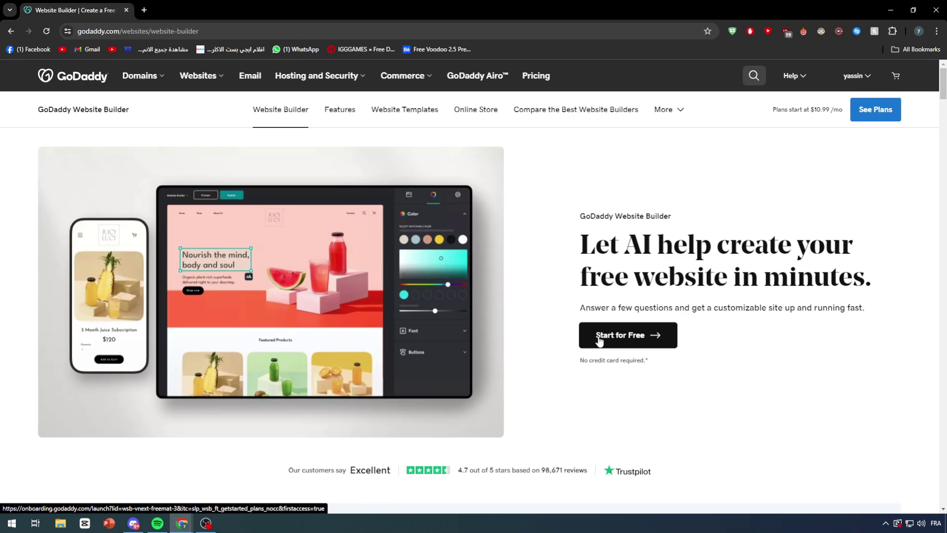
{"action": "scroll", "coordinate": [475, 273], "scroll_direction": "down", "scroll_amount": 10}
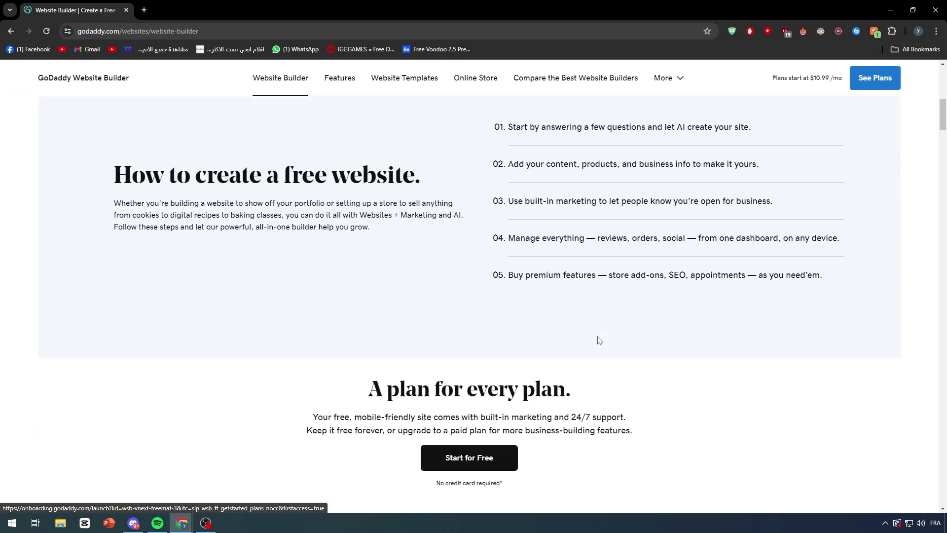
{"action": "scroll", "coordinate": [599, 339], "scroll_direction": "down", "scroll_amount": 5}
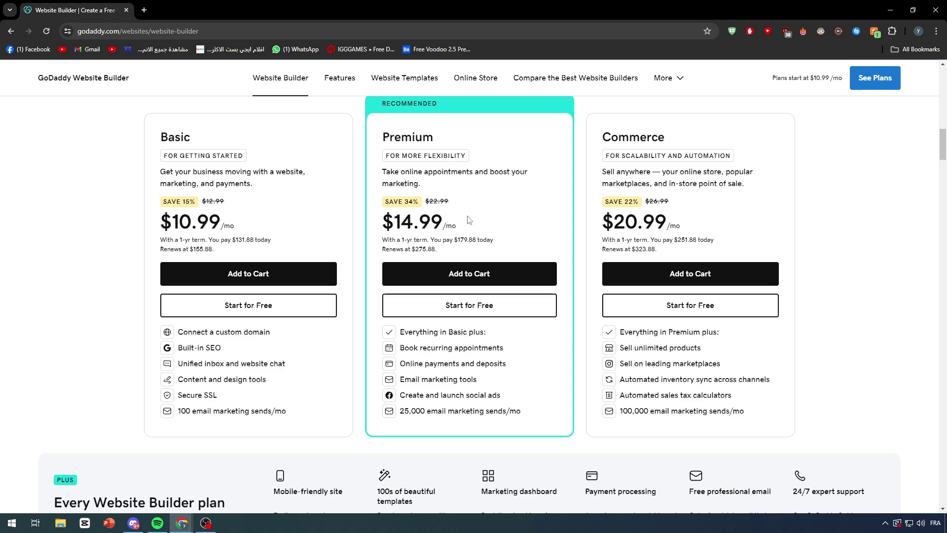
{"action": "scroll", "coordinate": [469, 220], "scroll_direction": "up", "scroll_amount": 8}
{"action": "scroll", "coordinate": [461, 226], "scroll_direction": "up", "scroll_amount": 7}
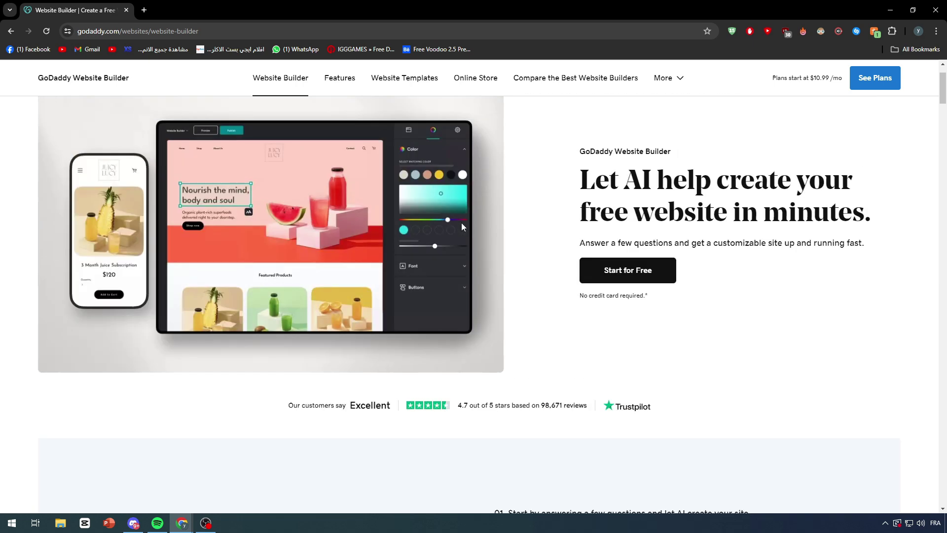
Go to My Products and manage the titanltd.store site 'Tutorial Goddady website'.
{"action": "scroll", "coordinate": [463, 226], "scroll_direction": "up", "scroll_amount": 2}
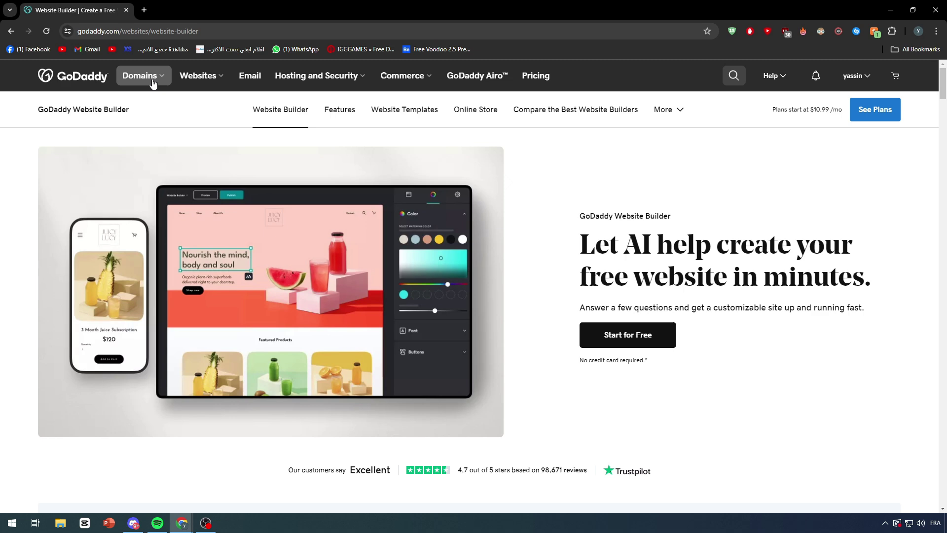
{"action": "left_click", "coordinate": [153, 81]}
{"action": "left_click", "coordinate": [121, 140]}
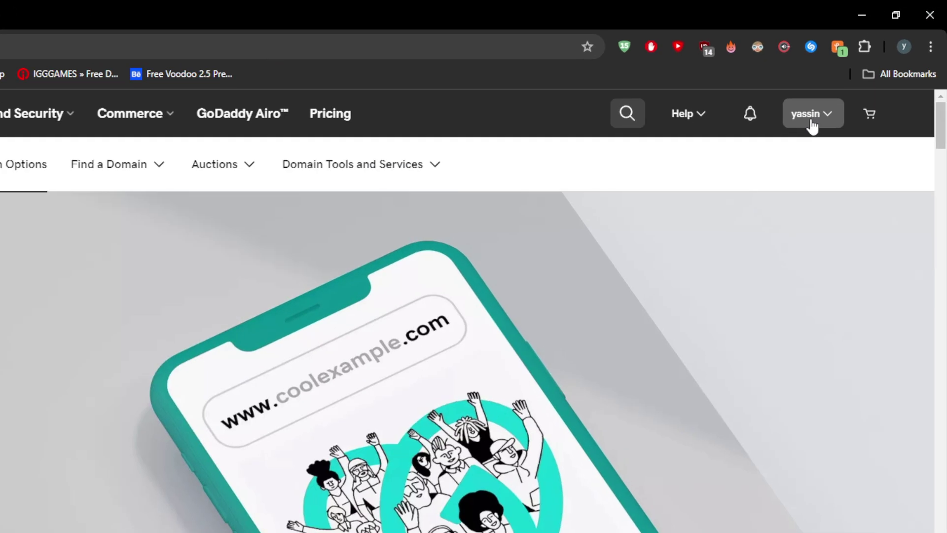
{"action": "left_click", "coordinate": [856, 83]}
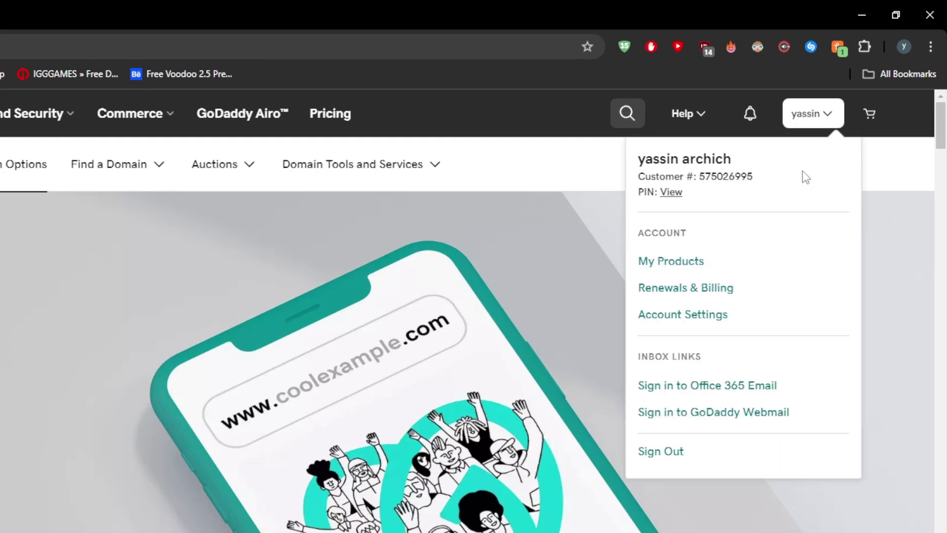
{"action": "left_click", "coordinate": [674, 261]}
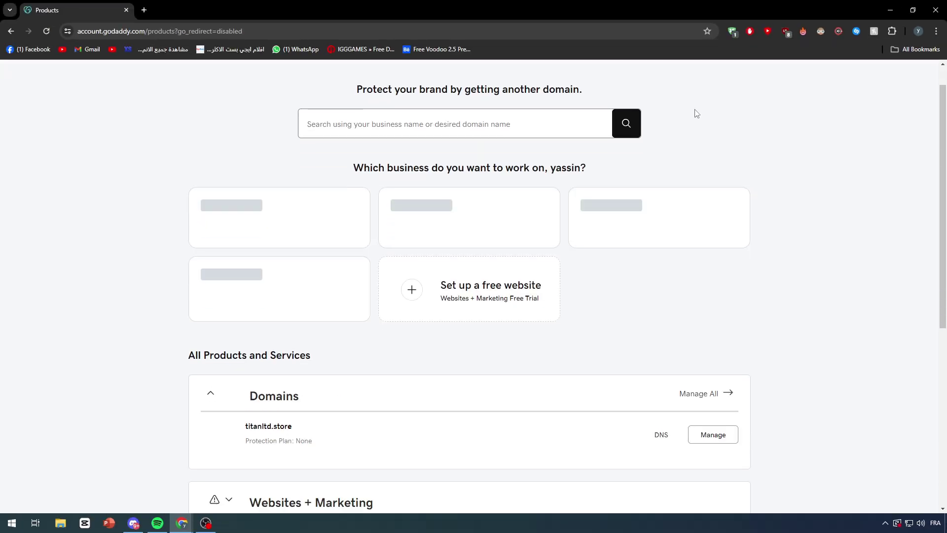
{"action": "scroll", "coordinate": [482, 87], "scroll_direction": "down", "scroll_amount": 5}
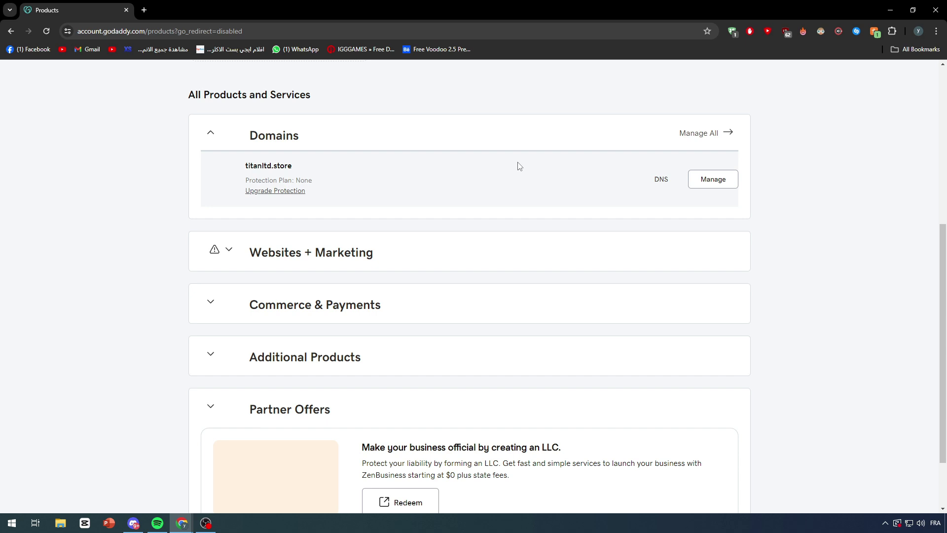
{"action": "left_click", "coordinate": [720, 183]}
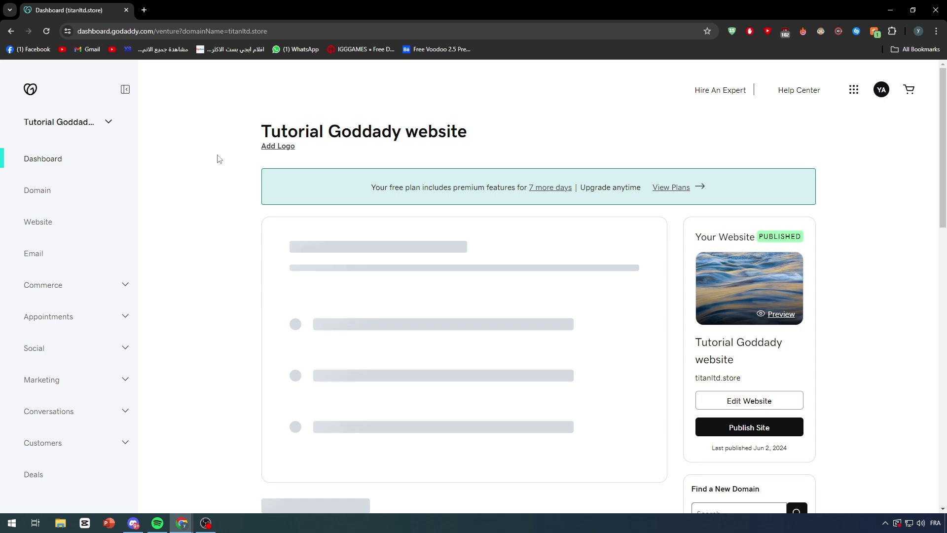
Open the titanltd.store site in the editor and scroll through the Home page content.
{"action": "left_click", "coordinate": [38, 226]}
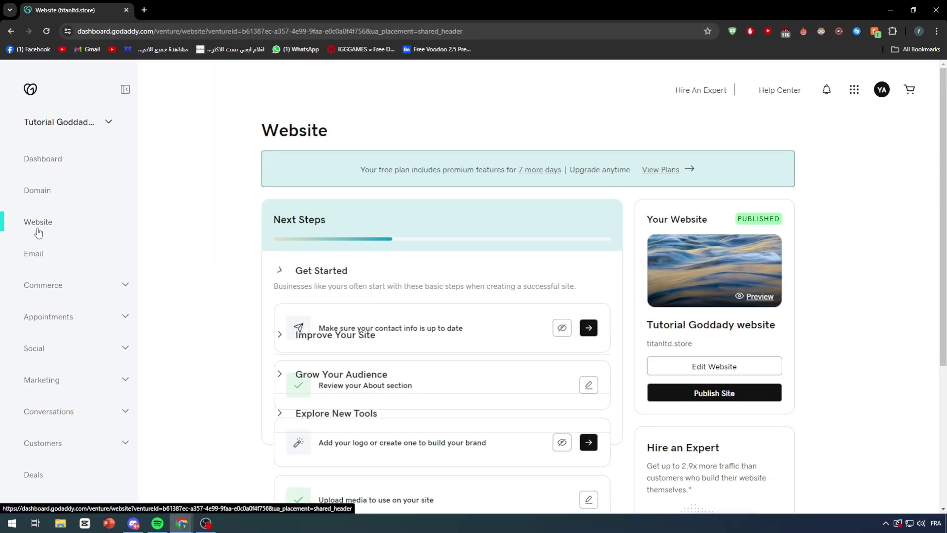
{"action": "scroll", "coordinate": [715, 319], "scroll_direction": "down", "scroll_amount": 1}
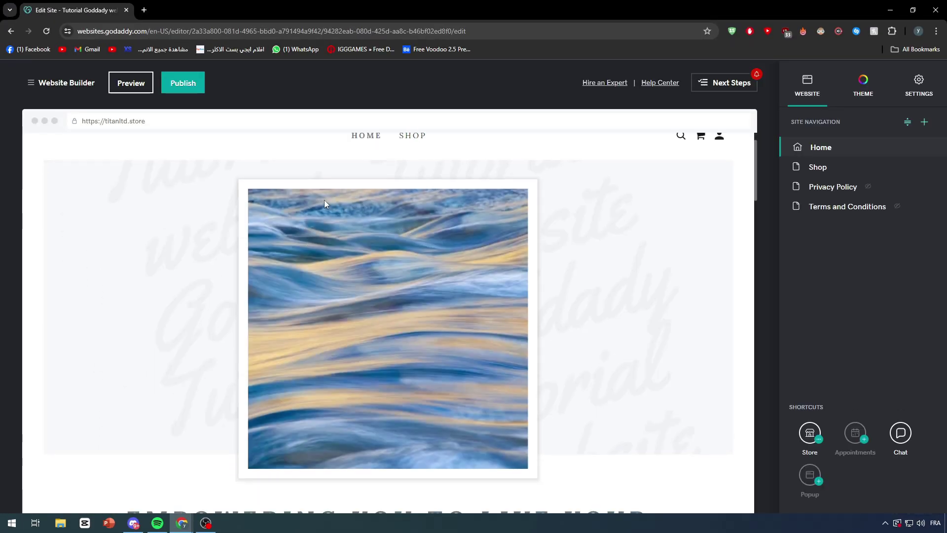
{"action": "scroll", "coordinate": [322, 200], "scroll_direction": "down", "scroll_amount": 3}
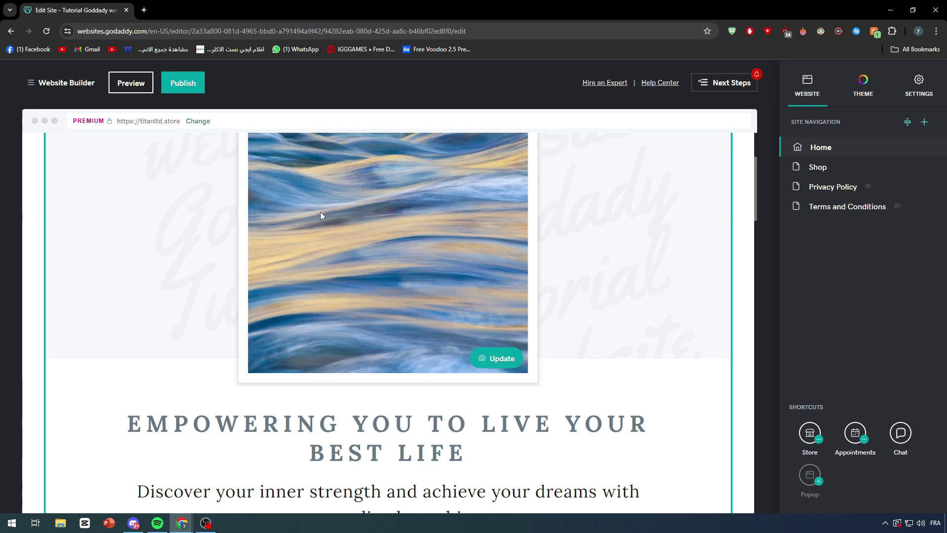
{"action": "scroll", "coordinate": [321, 215], "scroll_direction": "down", "scroll_amount": 10}
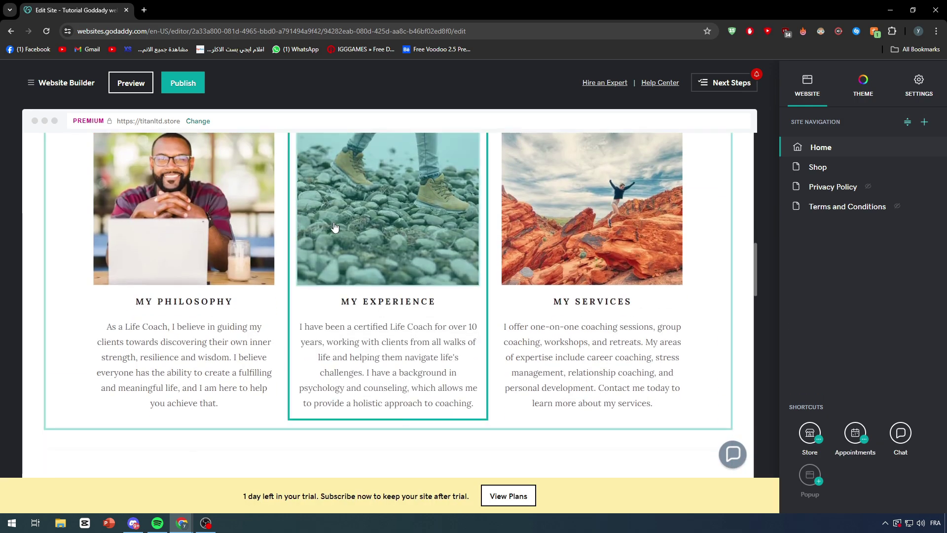
{"action": "scroll", "coordinate": [336, 229], "scroll_direction": "up", "scroll_amount": 5}
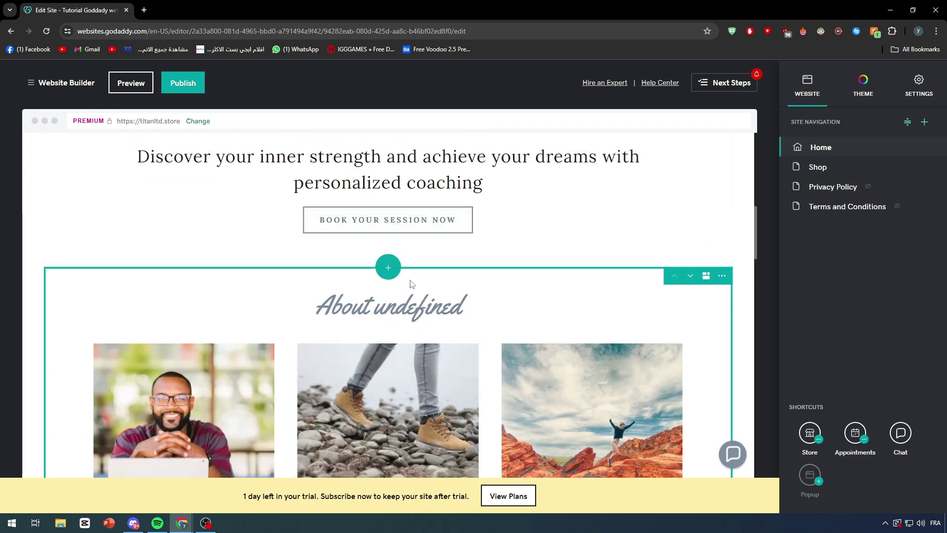
{"action": "scroll", "coordinate": [434, 281], "scroll_direction": "down", "scroll_amount": 3}
{"action": "scroll", "coordinate": [447, 278], "scroll_direction": "up", "scroll_amount": 5}
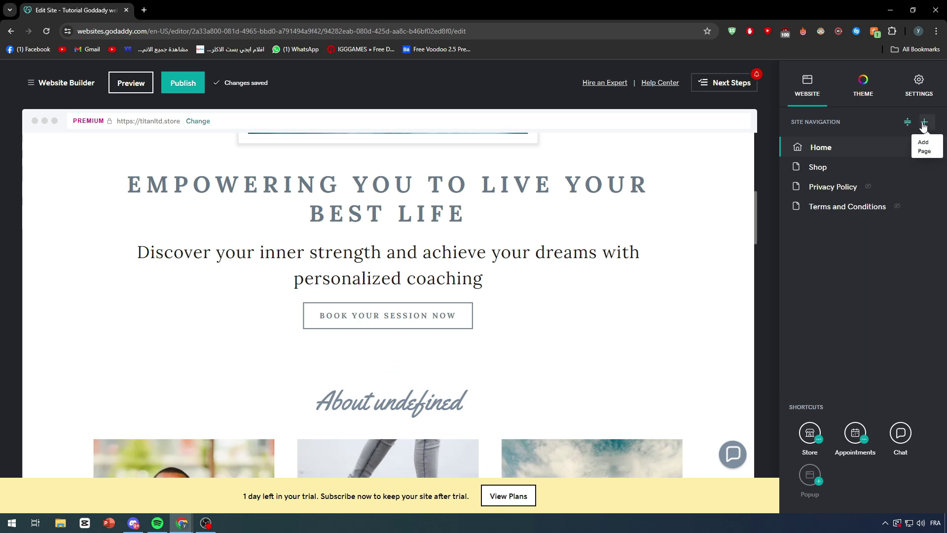
{"action": "scroll", "coordinate": [592, 235], "scroll_direction": "up", "scroll_amount": 5}
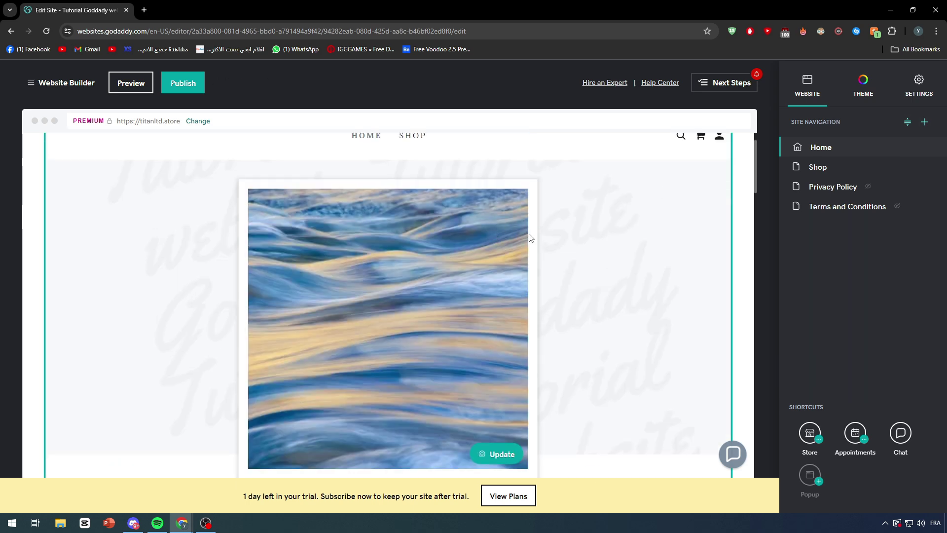
{"action": "scroll", "coordinate": [437, 196], "scroll_direction": "down", "scroll_amount": 4}
Add a New Page from Site Navigation and read the Premium upgrade notice for adding pages.
{"action": "left_click", "coordinate": [925, 122]}
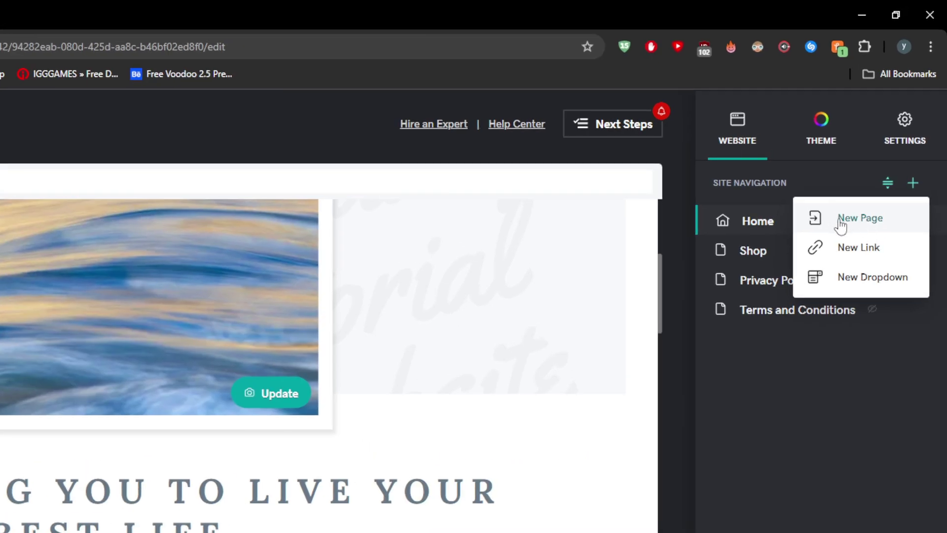
{"action": "left_click", "coordinate": [841, 222]}
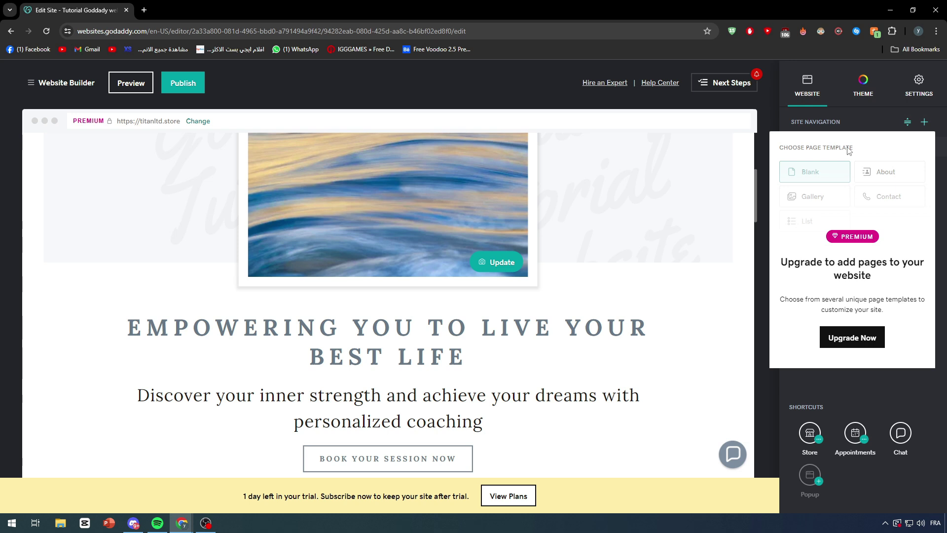
{"action": "left_click_drag", "start_coordinate": [795, 272], "coordinate": [857, 271]}
{"action": "triple_click", "coordinate": [854, 272]}
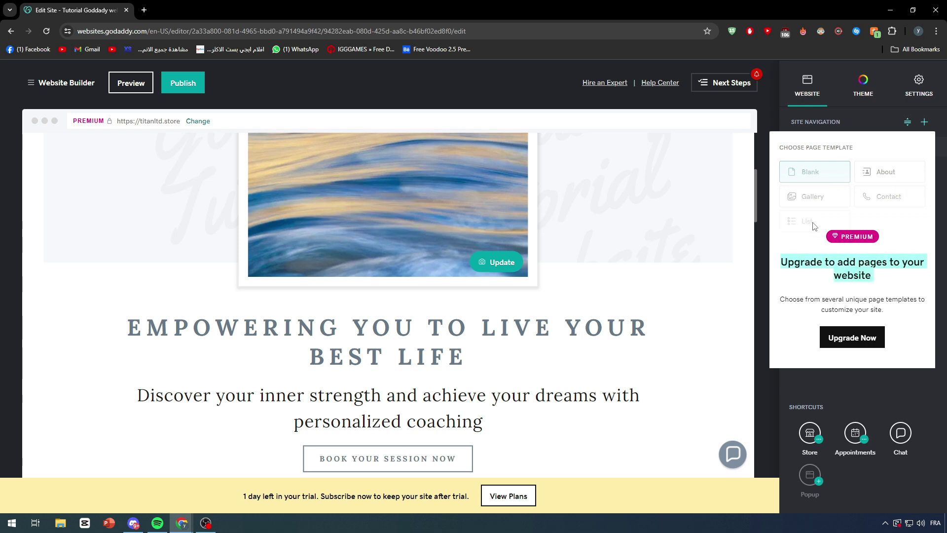
{"action": "left_click", "coordinate": [809, 190]}
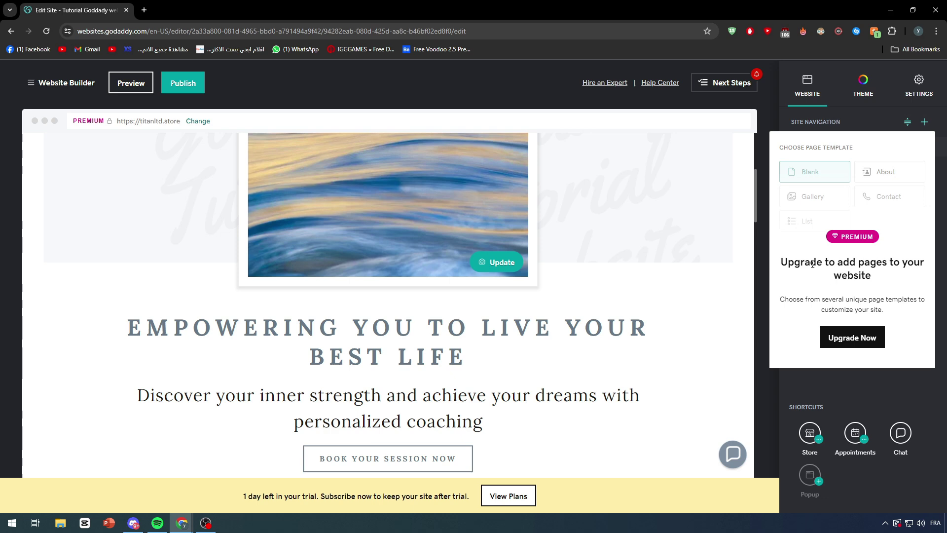
Add a Blog layout from Blog & Newsletter to the Home page as the My Blog section.
{"action": "left_click", "coordinate": [481, 250]}
{"action": "scroll", "coordinate": [400, 278], "scroll_direction": "down", "scroll_amount": 6}
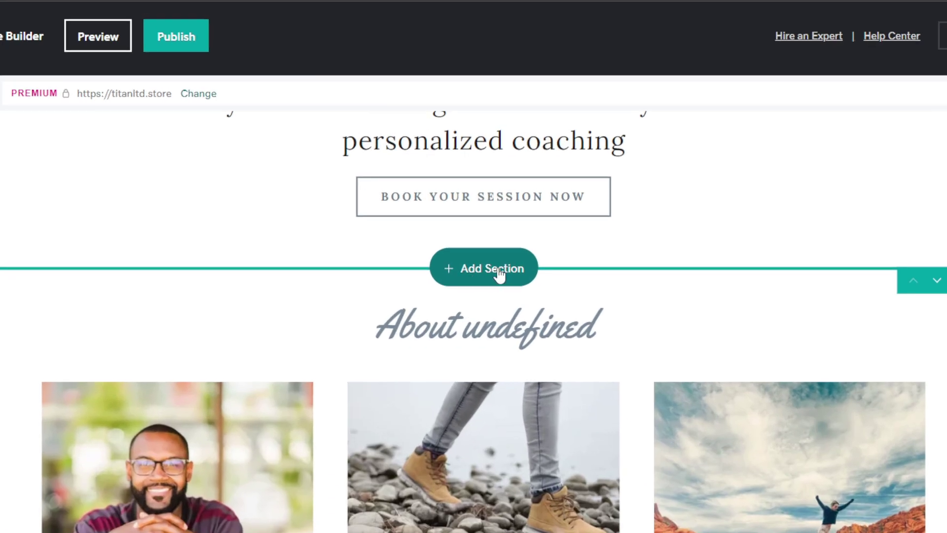
{"action": "left_click", "coordinate": [499, 271]}
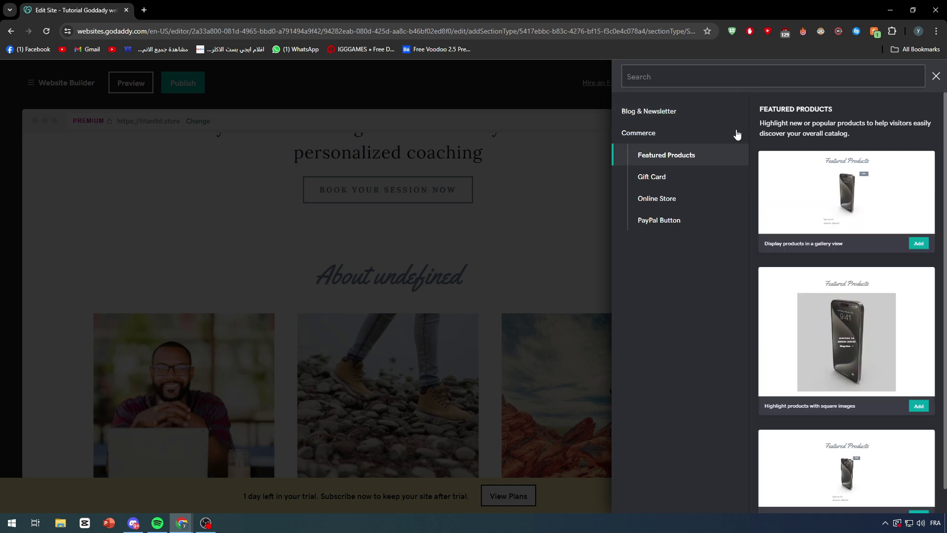
{"action": "left_click", "coordinate": [666, 82]}
{"action": "left_click", "coordinate": [660, 117]}
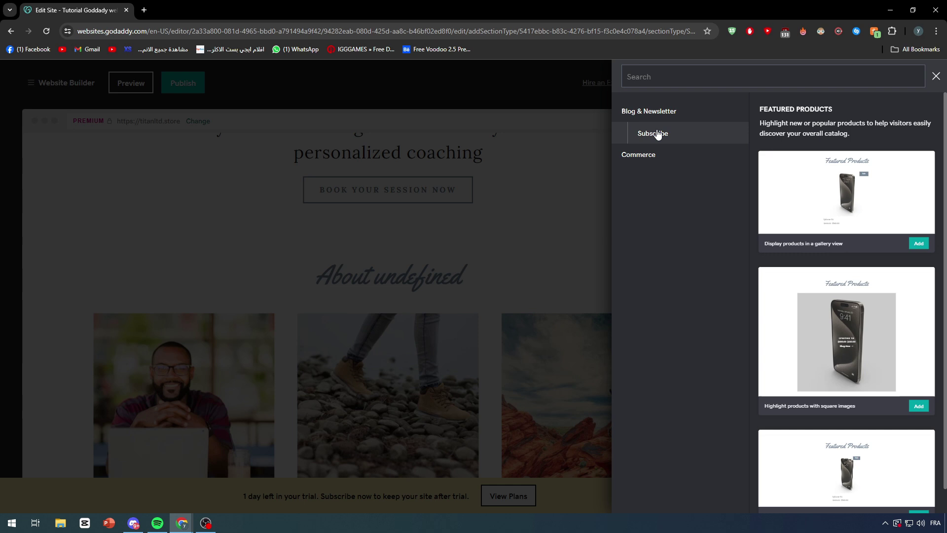
{"action": "left_click", "coordinate": [659, 137]}
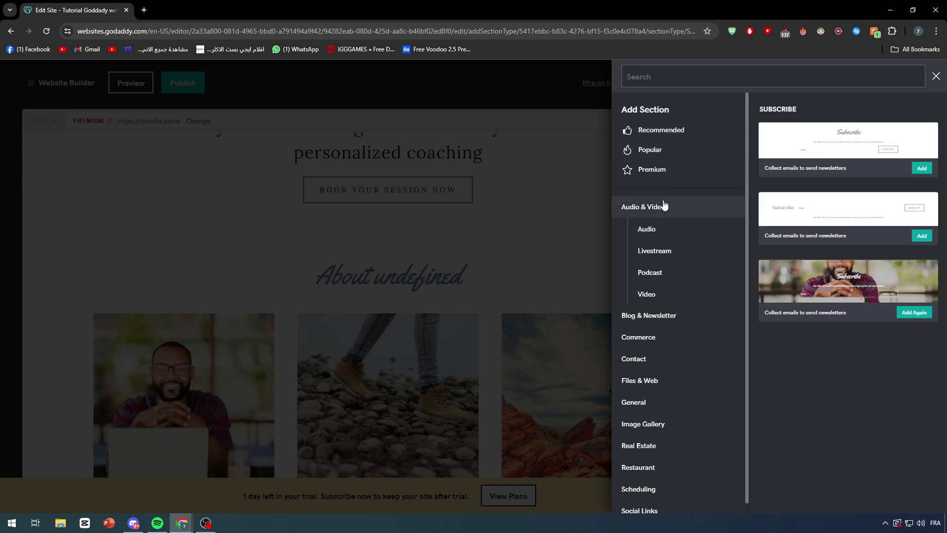
{"action": "scroll", "coordinate": [665, 206], "scroll_direction": "down", "scroll_amount": 1}
{"action": "left_click", "coordinate": [669, 310]}
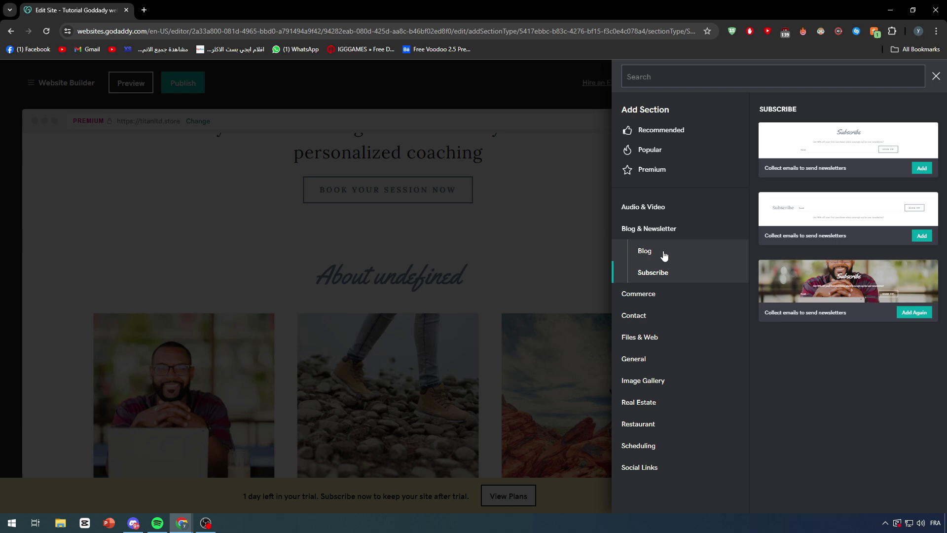
{"action": "left_click", "coordinate": [646, 252]}
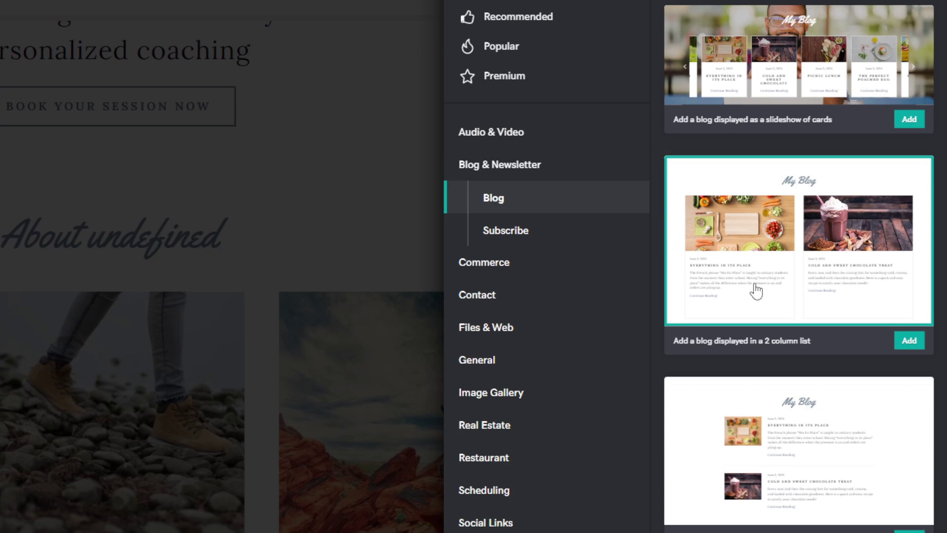
{"action": "left_click", "coordinate": [922, 479]}
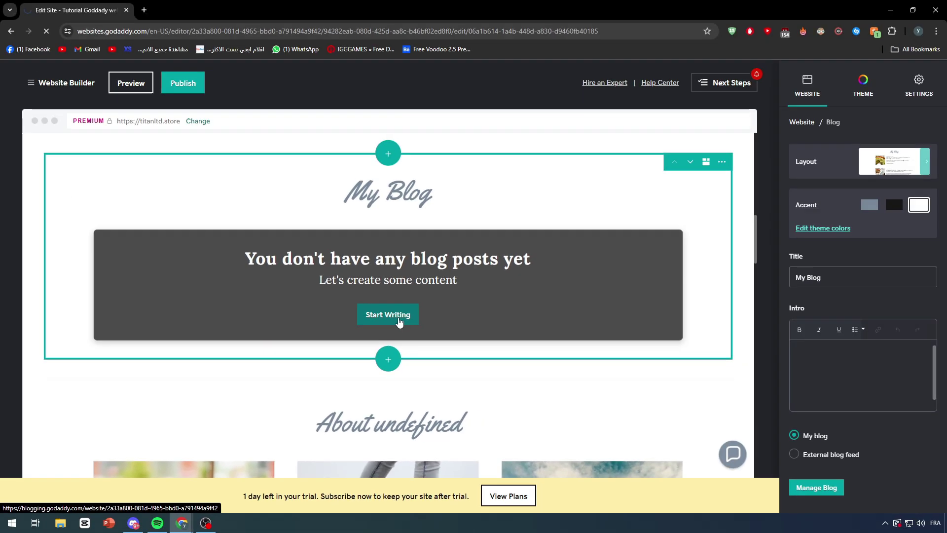
Start writing from the My Blog section to open a blank new post draft.
{"action": "left_click", "coordinate": [485, 273]}
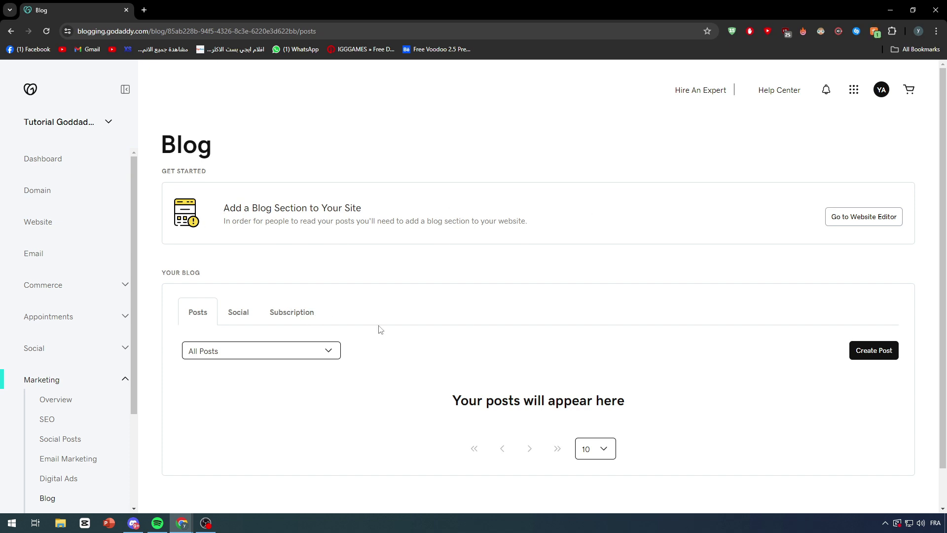
{"action": "scroll", "coordinate": [494, 316], "scroll_direction": "down", "scroll_amount": 2}
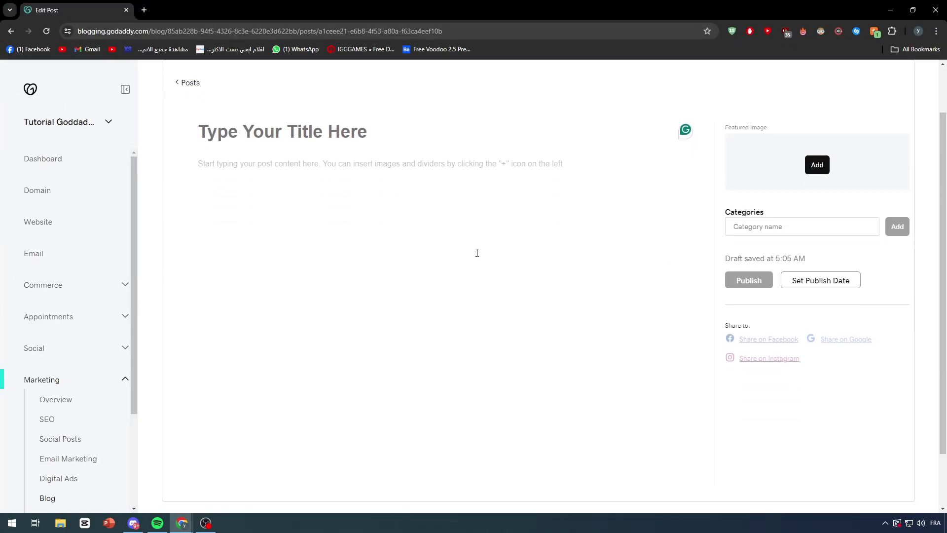
{"action": "scroll", "coordinate": [480, 262], "scroll_direction": "up", "scroll_amount": 3}
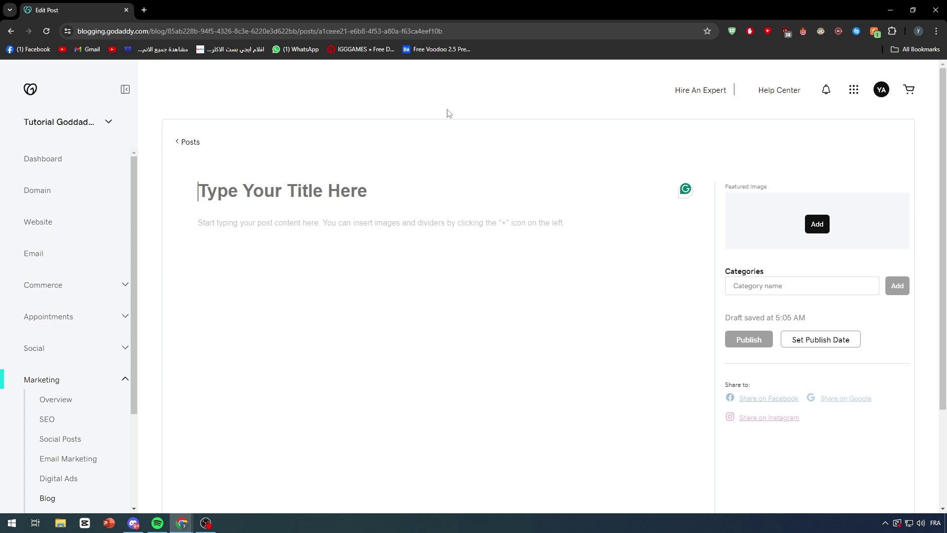
Open buzzfeed.com in a new browser tab.
{"action": "left_click", "coordinate": [144, 10]}
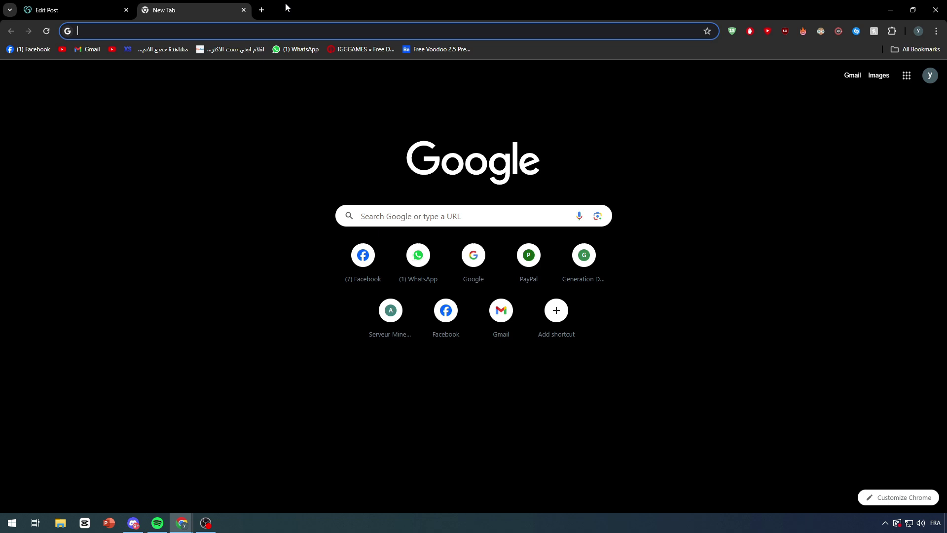
{"action": "type", "text": "w"}
{"action": "key", "text": "BackSpace"}
{"action": "key", "text": "BackSpace"}
{"action": "type", "text": "b"}
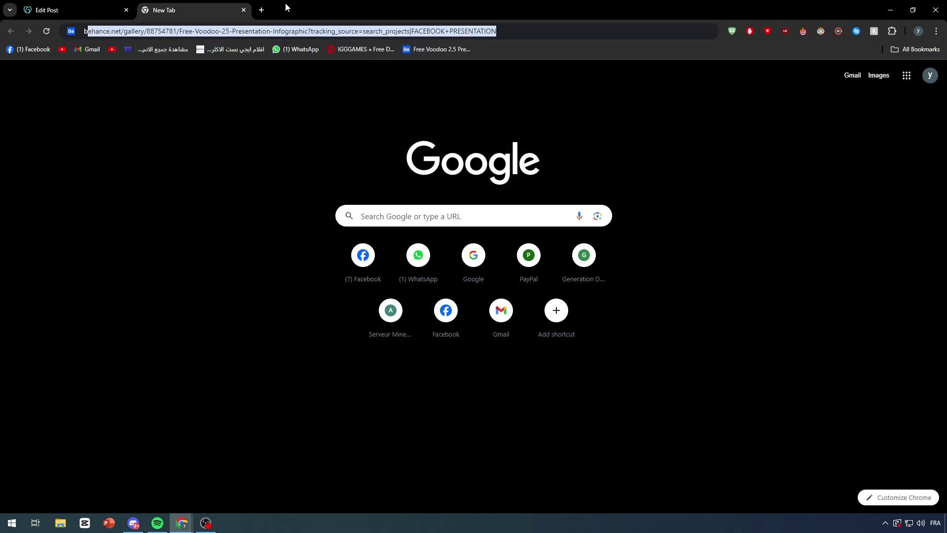
{"action": "type", "text": "uzzfeed"}
{"action": "key", "text": "Return"}
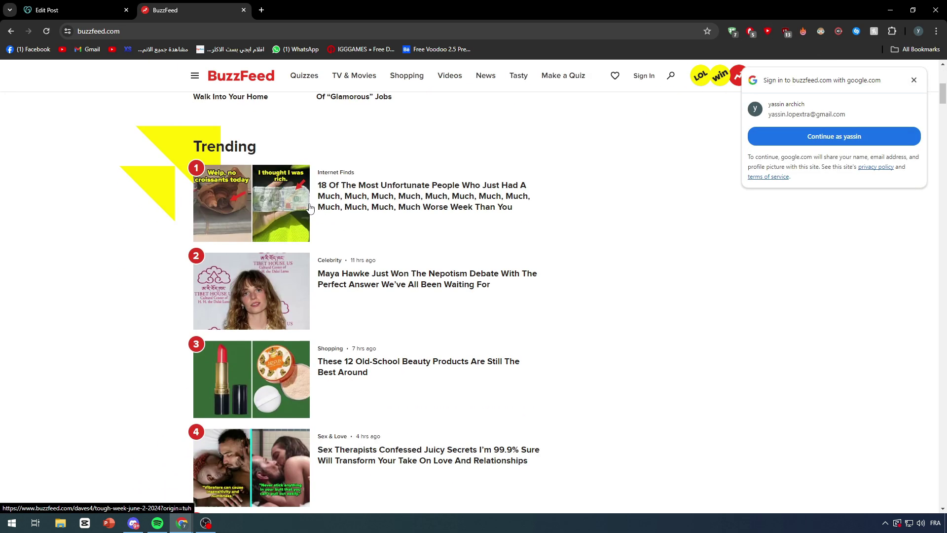
Open the '17 Genius Deep Cleaning Hacks' article and select its full headline.
{"action": "scroll", "coordinate": [310, 207], "scroll_direction": "up", "scroll_amount": 5}
{"action": "left_click", "coordinate": [349, 180]}
{"action": "triple_click", "coordinate": [237, 158]}
{"action": "key", "text": "ctrl+c"}
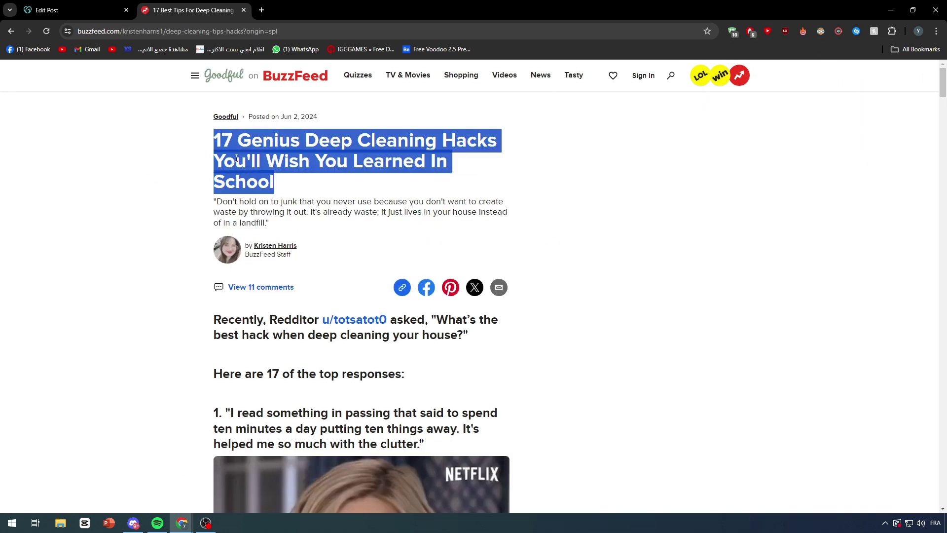
Paste the BuzzFeed headline as the post title and the intro quote into the body.
{"action": "key", "text": "ctrl+Tab"}
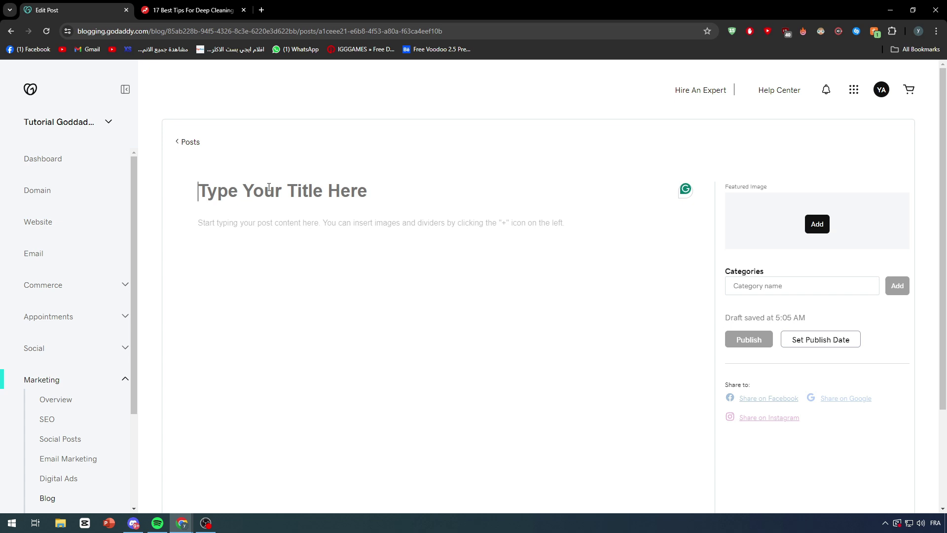
{"action": "key", "text": "ctrl+v"}
{"action": "key", "text": "ctrl+Tab"}
{"action": "double_click", "coordinate": [228, 202]}
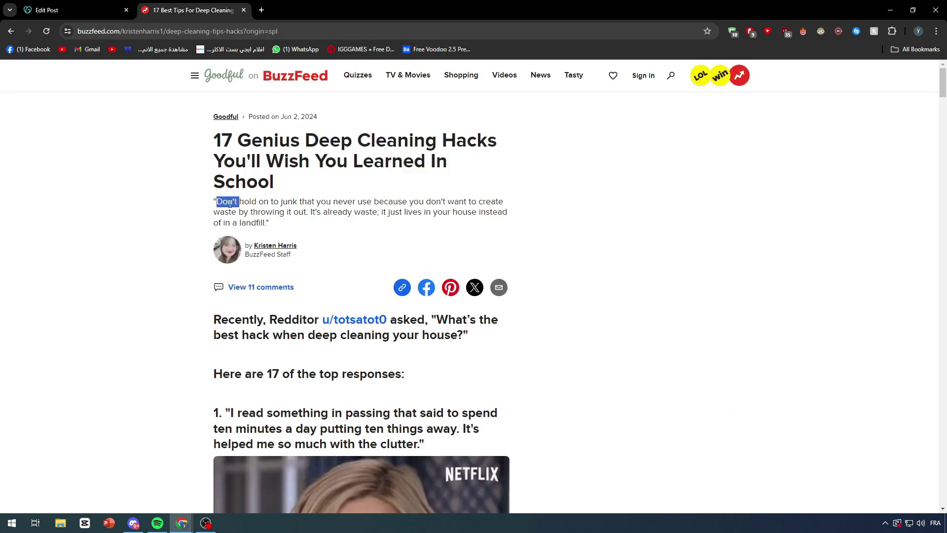
{"action": "triple_click", "coordinate": [258, 229]}
{"action": "key", "text": "ctrl+c"}
{"action": "left_click", "coordinate": [84, 11]}
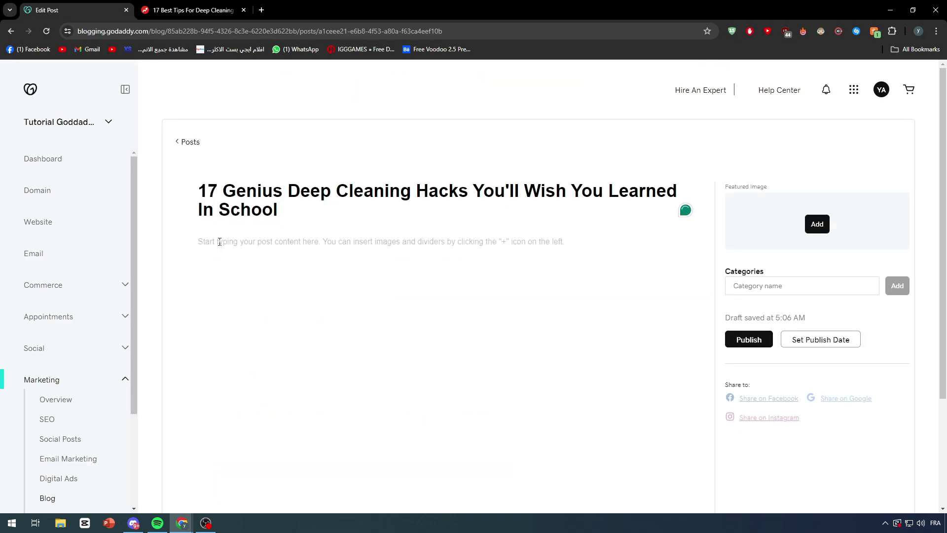
{"action": "left_click", "coordinate": [220, 242]}
{"action": "key", "text": "ctrl+v"}
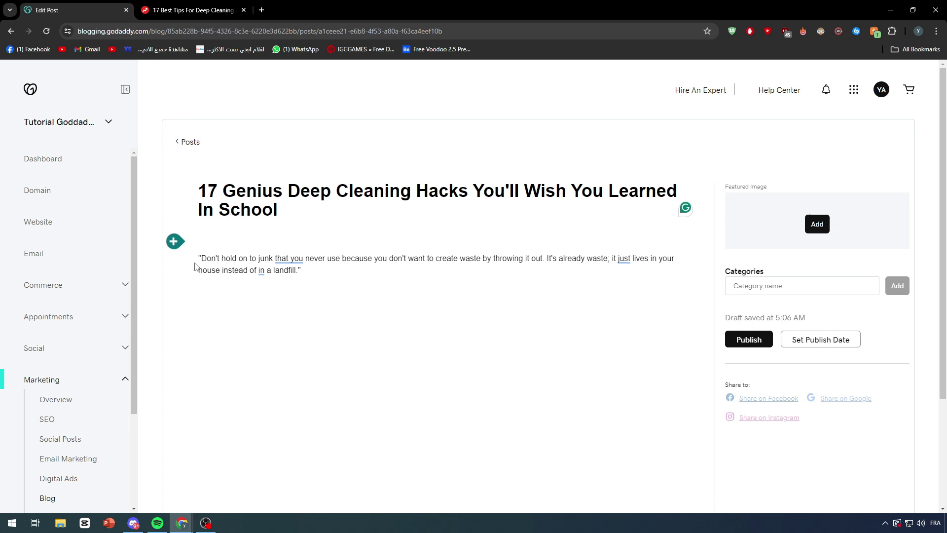
Tidy the quote: remove the blank line, accept Grammarly removing 'that', 'just', 'in', italicise it.
{"action": "left_click", "coordinate": [199, 259]}
{"action": "key", "text": "BackSpace"}
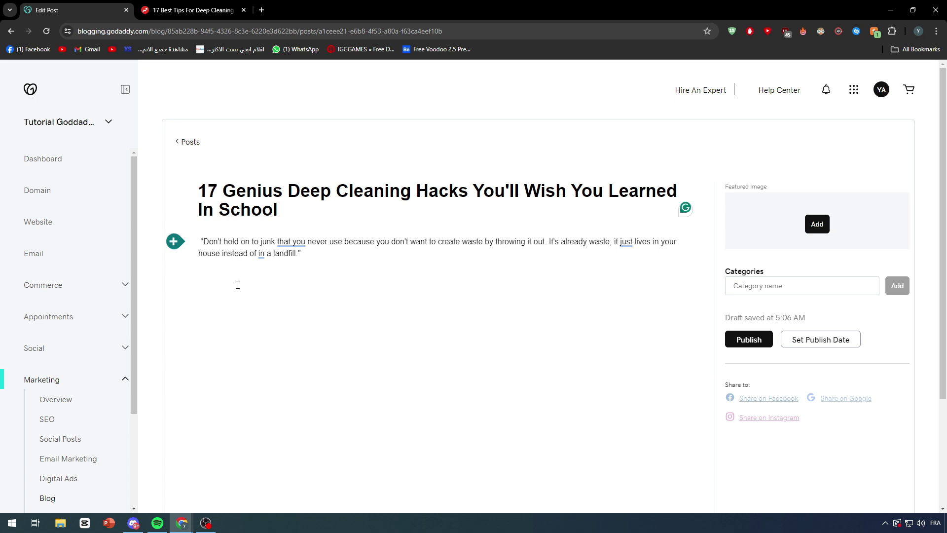
{"action": "mouse_move", "coordinate": [291, 243]}
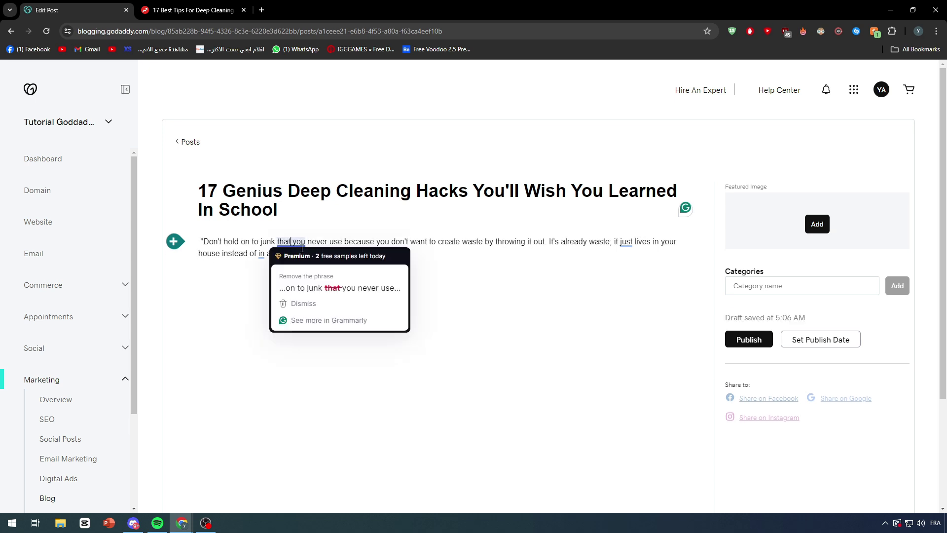
{"action": "left_click", "coordinate": [320, 287]}
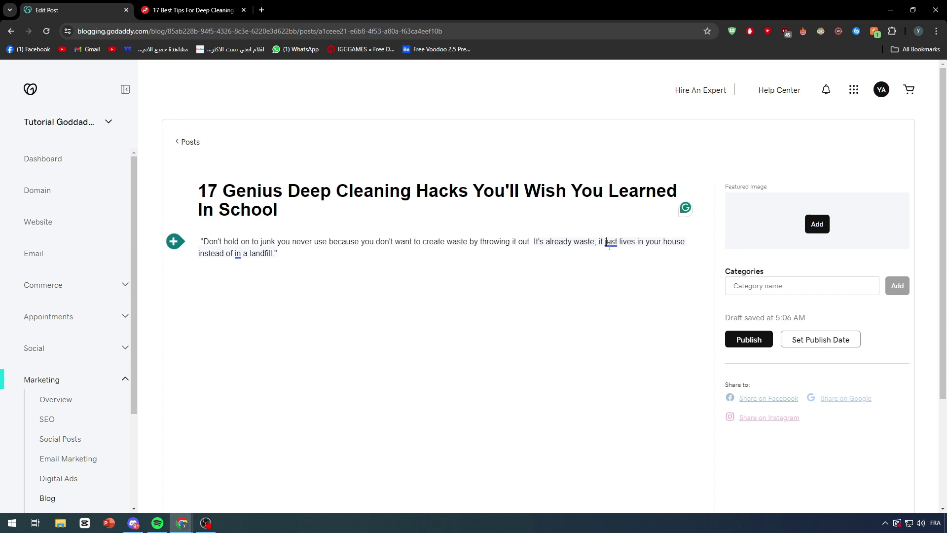
{"action": "mouse_move", "coordinate": [610, 247]}
{"action": "left_click", "coordinate": [663, 298]}
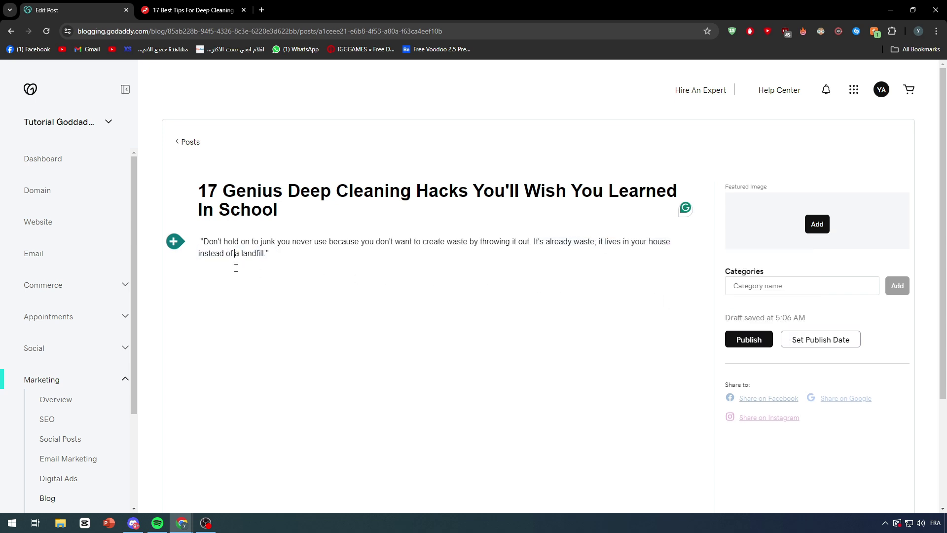
{"action": "triple_click", "coordinate": [269, 254]}
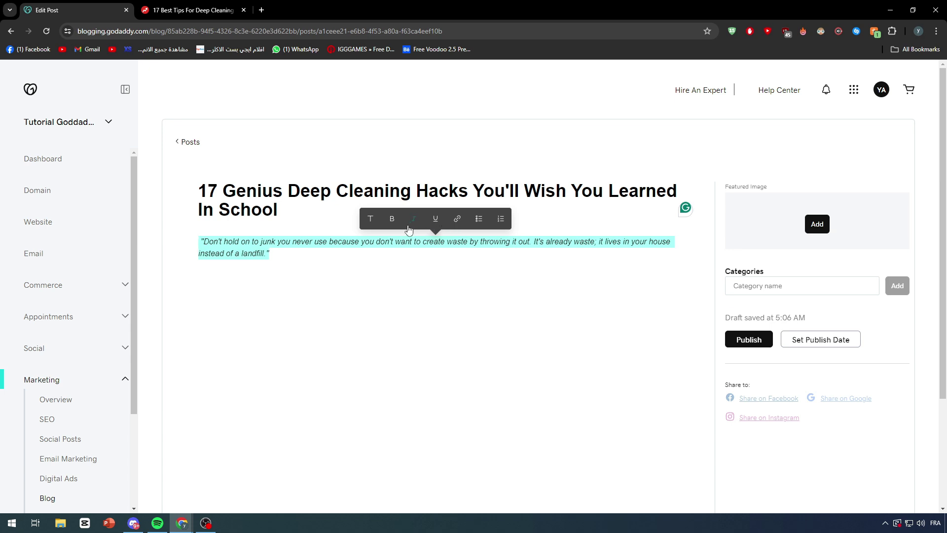
{"action": "left_click", "coordinate": [318, 283]}
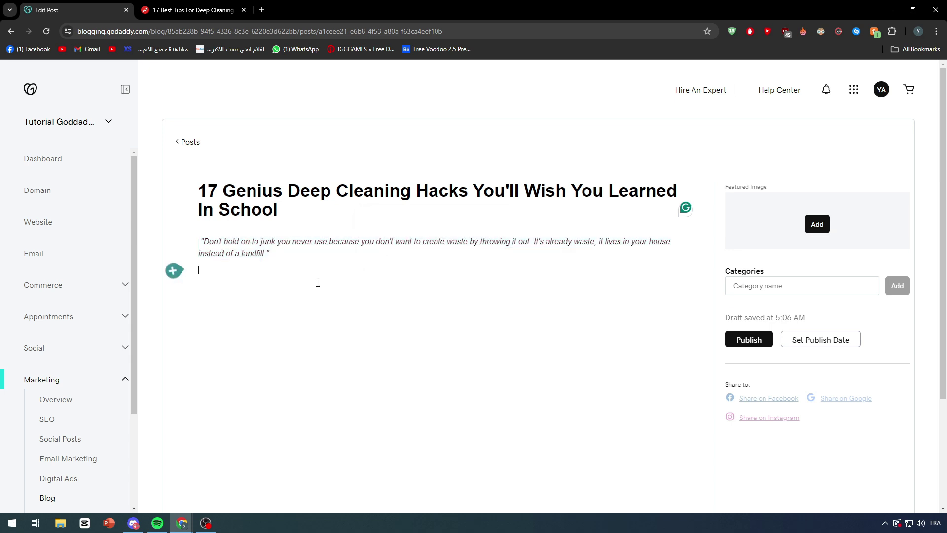
Copy the BuzzFeed body from 'Recently, Redditor' through the final tip's quote into the draft.
{"action": "left_click", "coordinate": [213, 4]}
{"action": "scroll", "coordinate": [226, 221], "scroll_direction": "down", "scroll_amount": 6}
{"action": "scroll", "coordinate": [226, 221], "scroll_direction": "up", "scroll_amount": 3}
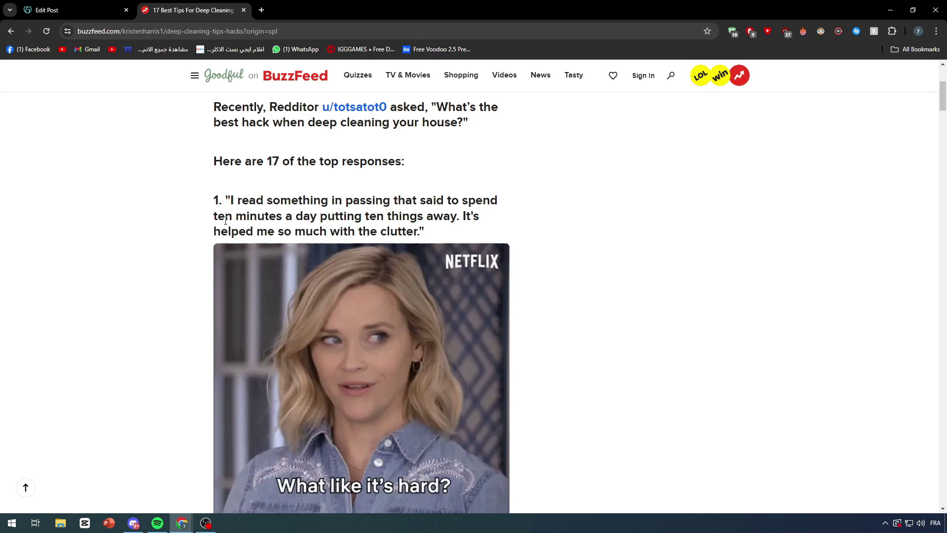
{"action": "scroll", "coordinate": [226, 220], "scroll_direction": "down", "scroll_amount": 10}
{"action": "scroll", "coordinate": [235, 285], "scroll_direction": "up", "scroll_amount": 8}
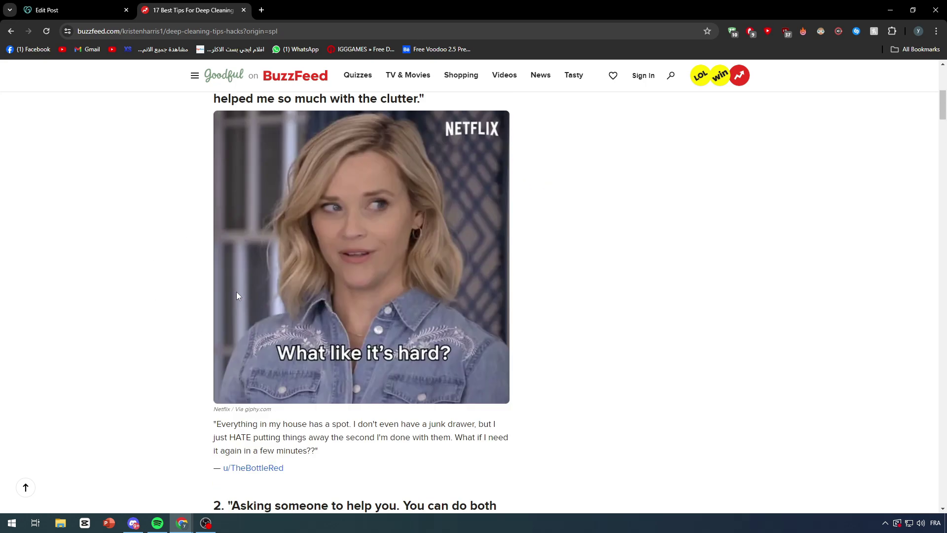
{"action": "scroll", "coordinate": [237, 295], "scroll_direction": "up", "scroll_amount": 4}
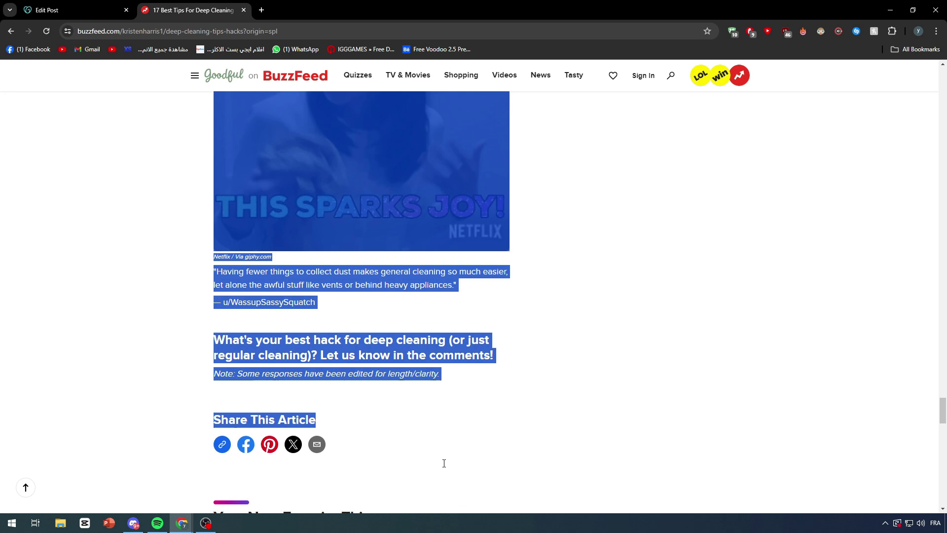
{"action": "left_click_drag", "start_coordinate": [433, 329], "coordinate": [500, 289]}
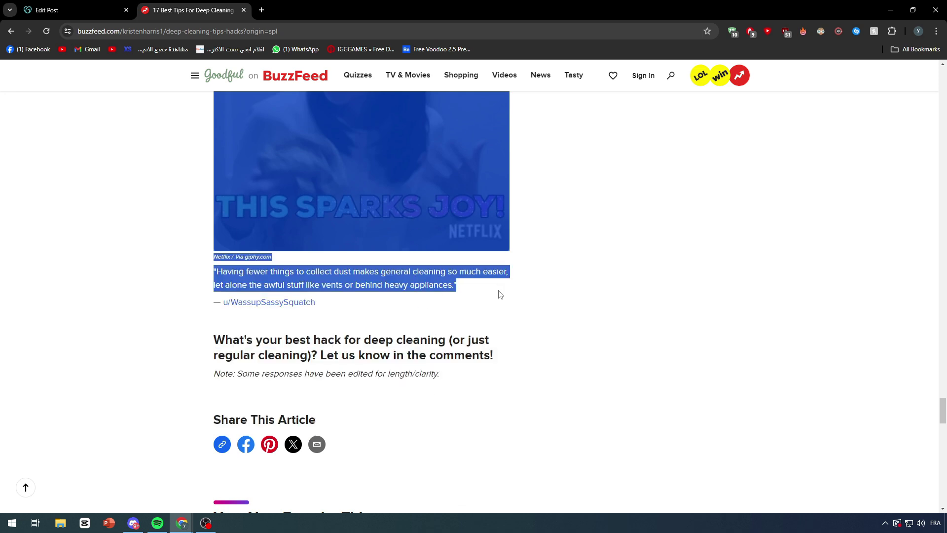
{"action": "left_click", "coordinate": [110, 4]}
Paste the copied article body below the quote and change the Reddit username link's new-window setting.
{"action": "left_click", "coordinate": [308, 290]}
{"action": "key", "text": "ctrl+v"}
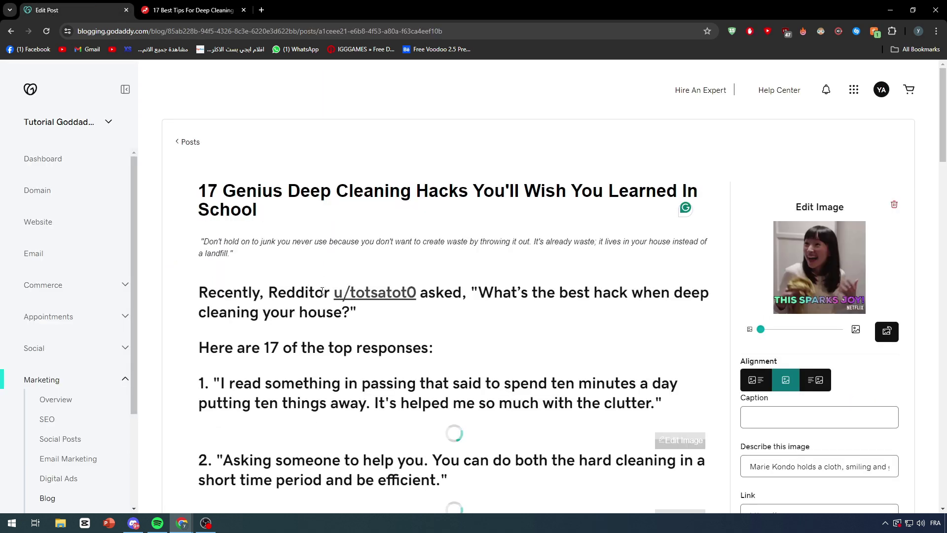
{"action": "right_click", "coordinate": [372, 293]}
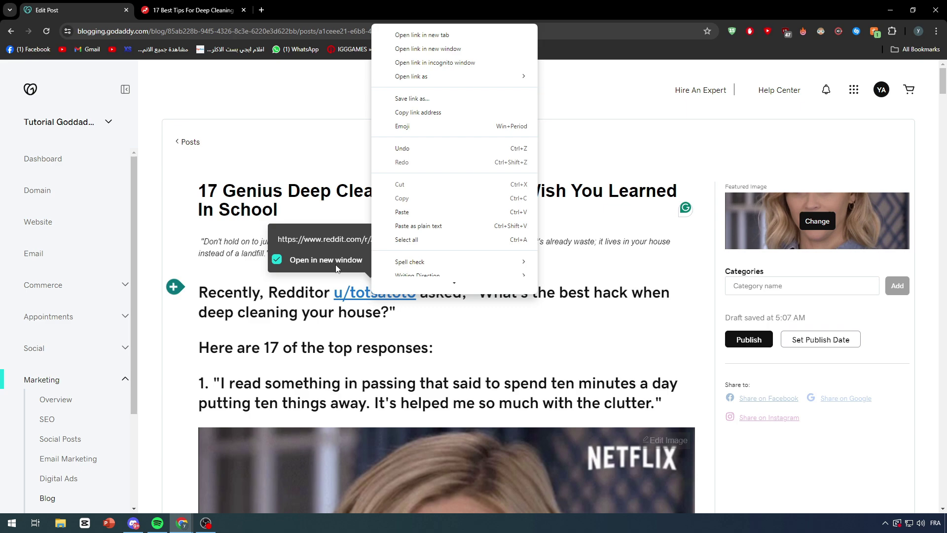
{"action": "left_click", "coordinate": [277, 261]}
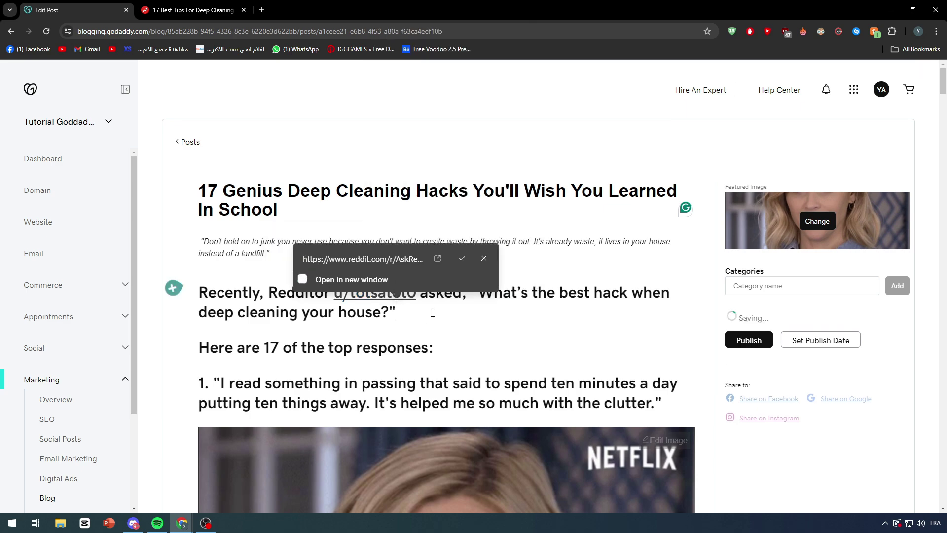
Close the Edit Image panel for tip 9's image and return to the post text.
{"action": "left_click_drag", "start_coordinate": [199, 293], "coordinate": [412, 442]}
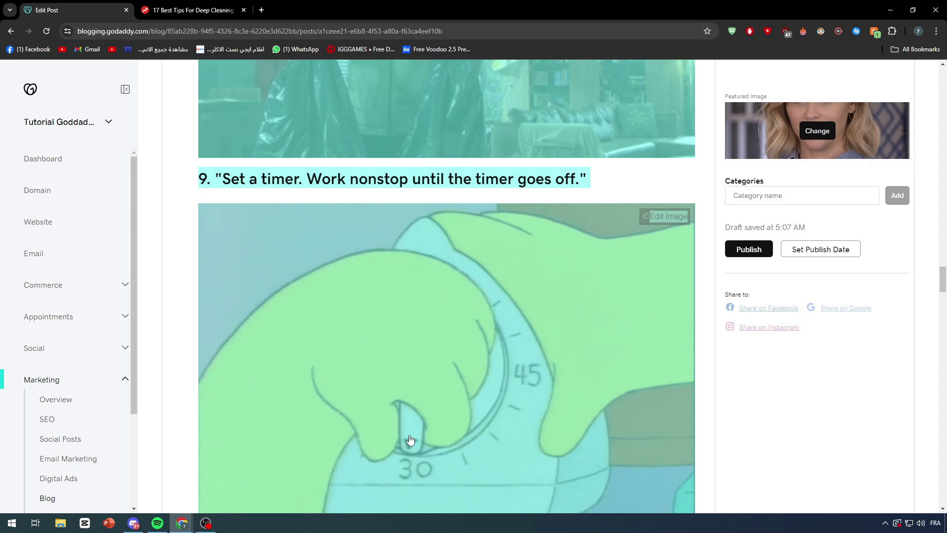
{"action": "left_click", "coordinate": [409, 443]}
{"action": "right_click", "coordinate": [405, 444]}
{"action": "key", "text": "Escape"}
{"action": "scroll", "coordinate": [414, 262], "scroll_direction": "up", "scroll_amount": 9}
{"action": "scroll", "coordinate": [413, 262], "scroll_direction": "up", "scroll_amount": 15}
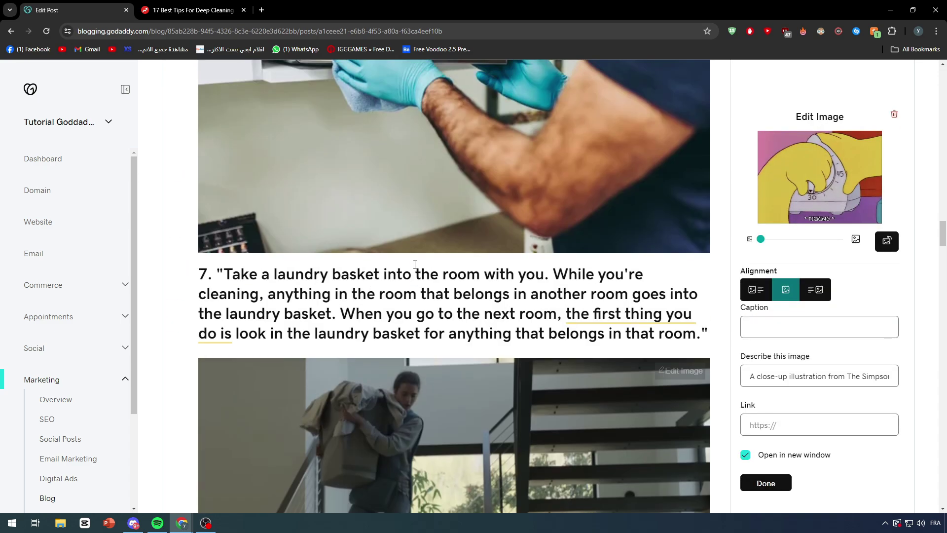
{"action": "scroll", "coordinate": [423, 378], "scroll_direction": "up", "scroll_amount": 15}
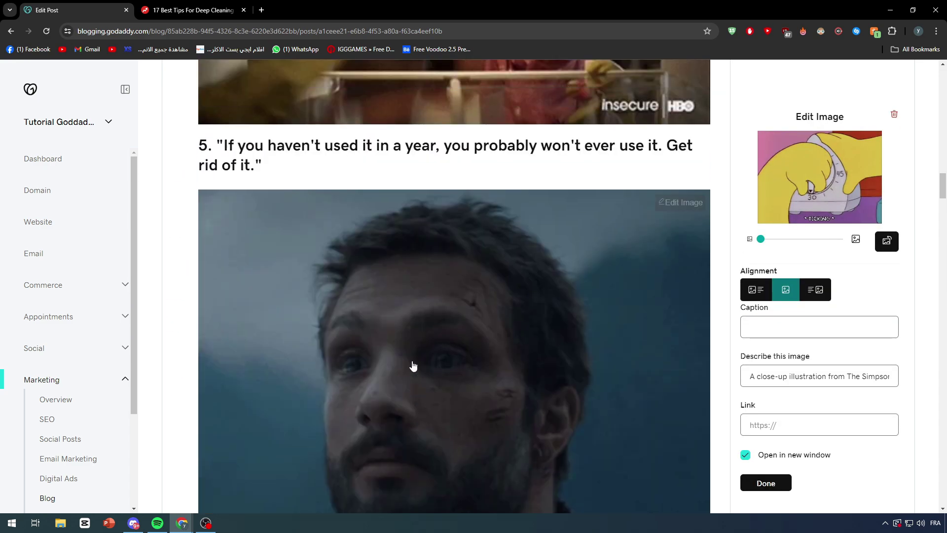
{"action": "scroll", "coordinate": [396, 355], "scroll_direction": "up", "scroll_amount": 6}
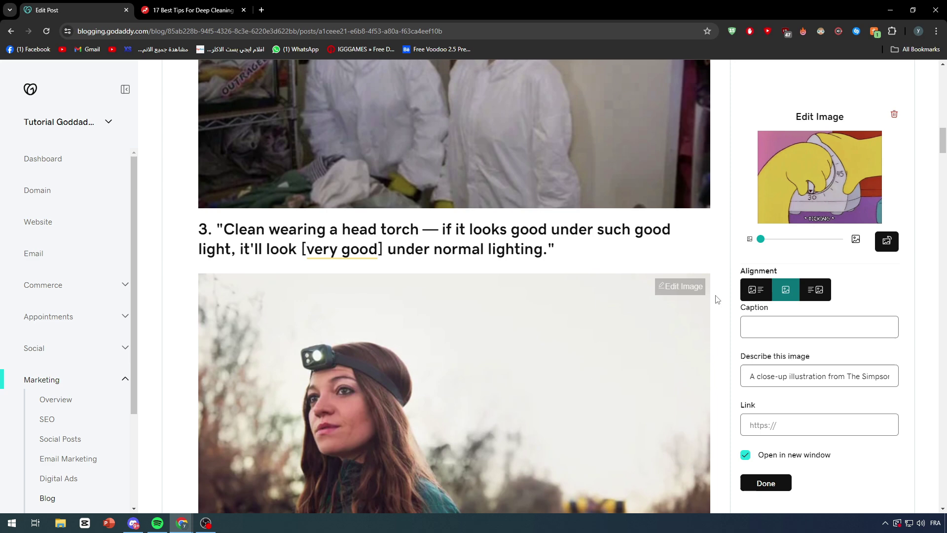
{"action": "left_click", "coordinate": [350, 494]}
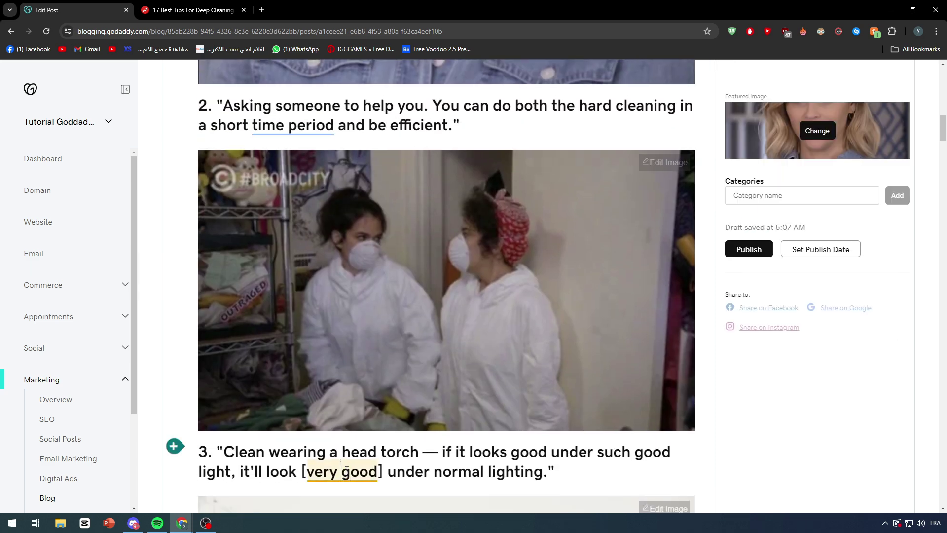
Dismiss the grammar upgrade offer and remove 'time' so tip 2 reads 'in a short period'.
{"action": "left_click", "coordinate": [448, 447]}
{"action": "scroll", "coordinate": [448, 447], "scroll_direction": "up", "scroll_amount": 3}
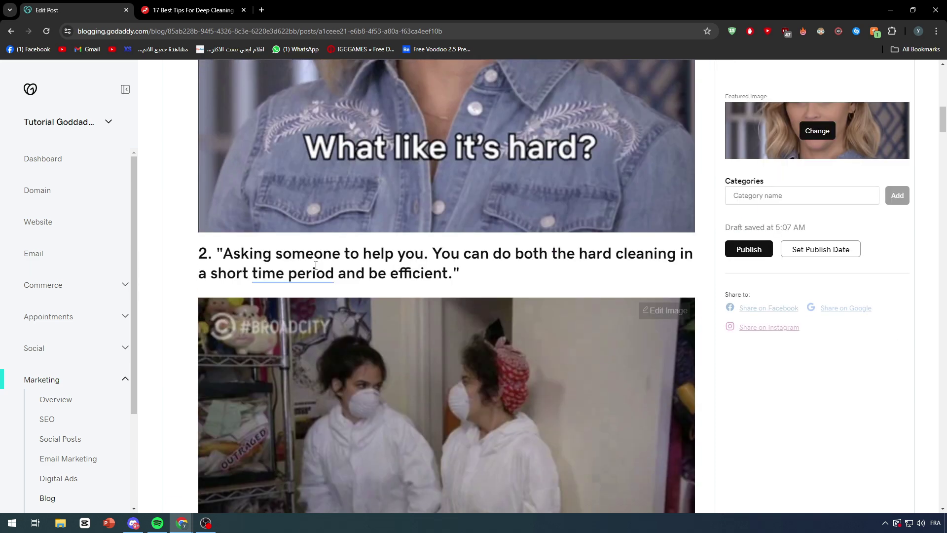
{"action": "left_click", "coordinate": [458, 273]}
{"action": "left_click", "coordinate": [289, 273]}
{"action": "scroll", "coordinate": [371, 211], "scroll_direction": "up", "scroll_amount": 15}
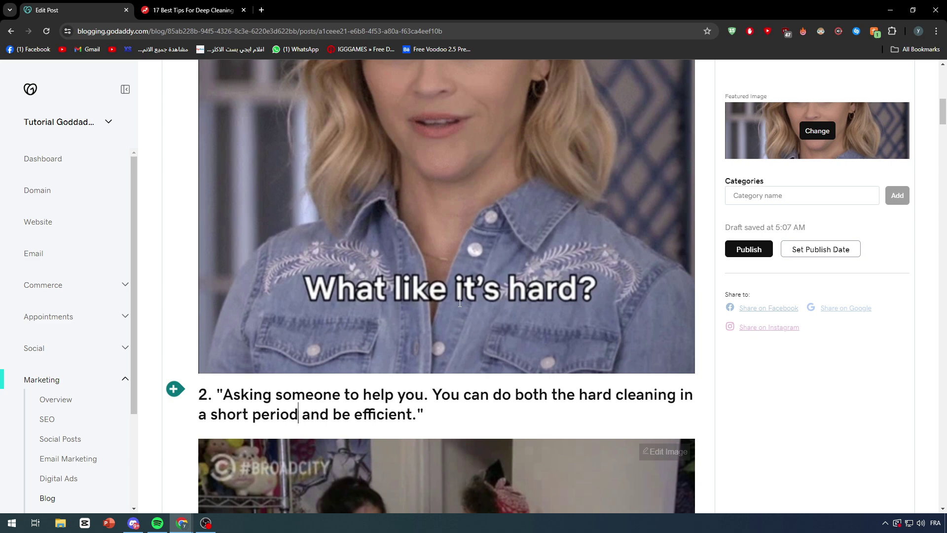
Check the Reddit link on the username and close its details unchanged.
{"action": "left_click", "coordinate": [379, 199]}
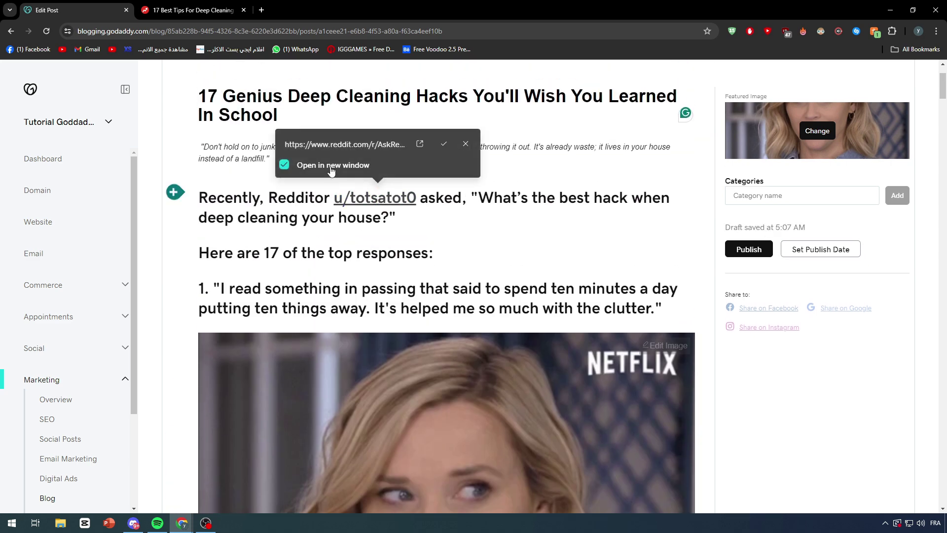
{"action": "left_click", "coordinate": [464, 148]}
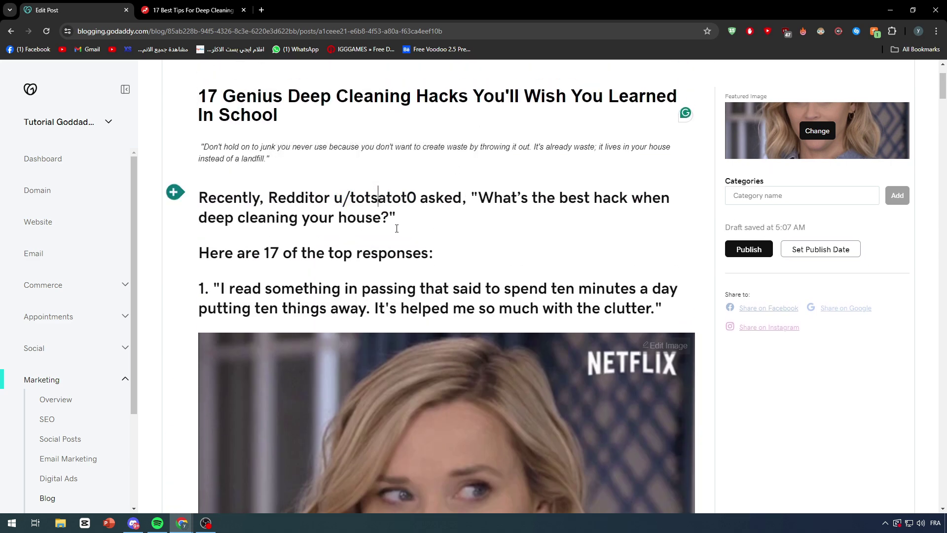
{"action": "scroll", "coordinate": [418, 258], "scroll_direction": "down", "scroll_amount": 8}
{"action": "left_click_drag", "start_coordinate": [945, 129], "coordinate": [937, 475]}
{"action": "scroll", "coordinate": [937, 475], "scroll_direction": "up", "scroll_amount": 3}
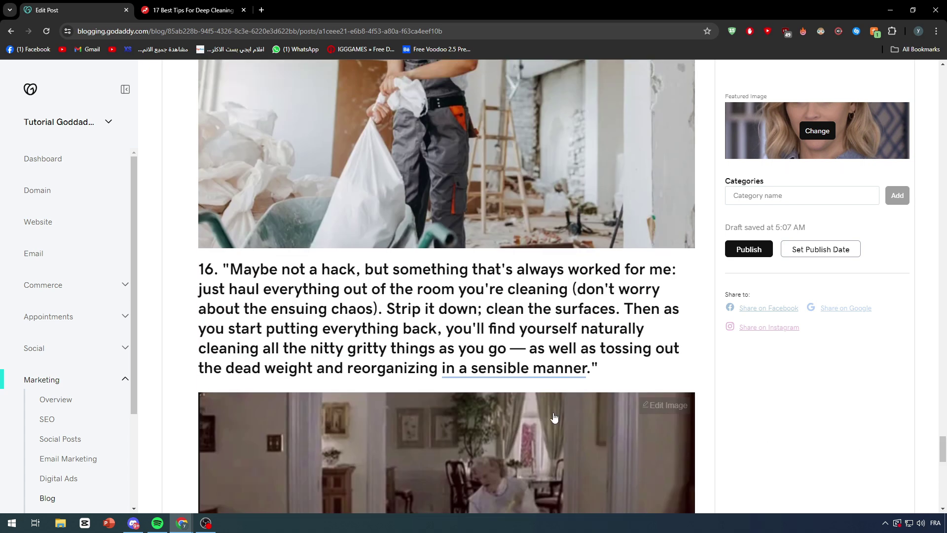
Change 'in a sensible manner' to 'sensibly' in tip 16 and 'needs a cleaning' to 'needs cleaning' in tip 14.
{"action": "left_click", "coordinate": [522, 370]}
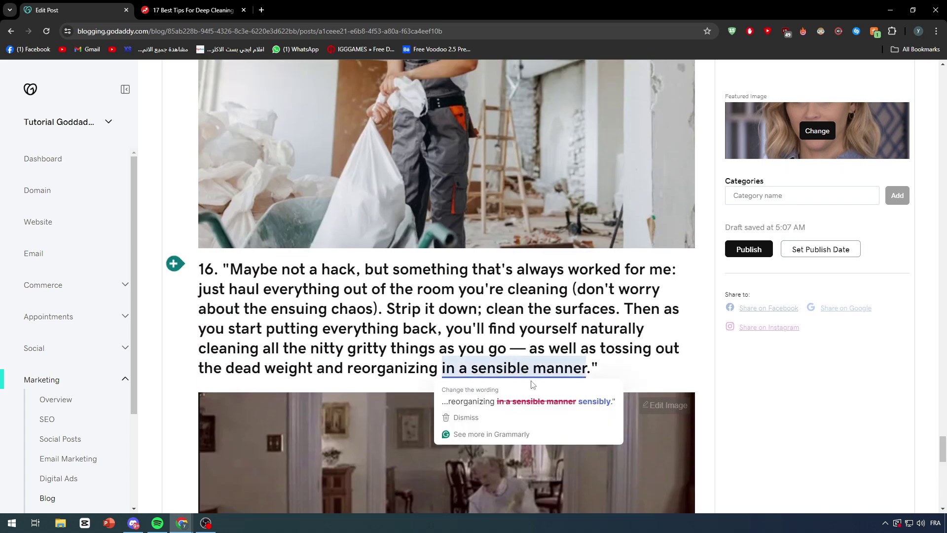
{"action": "left_click", "coordinate": [548, 398]}
{"action": "scroll", "coordinate": [945, 394], "scroll_direction": "up", "scroll_amount": 15}
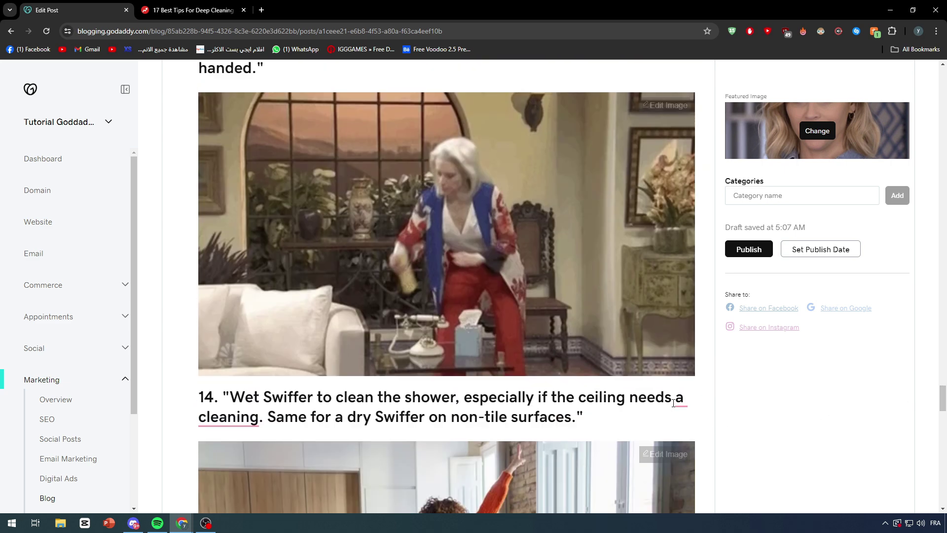
{"action": "left_click", "coordinate": [673, 403]}
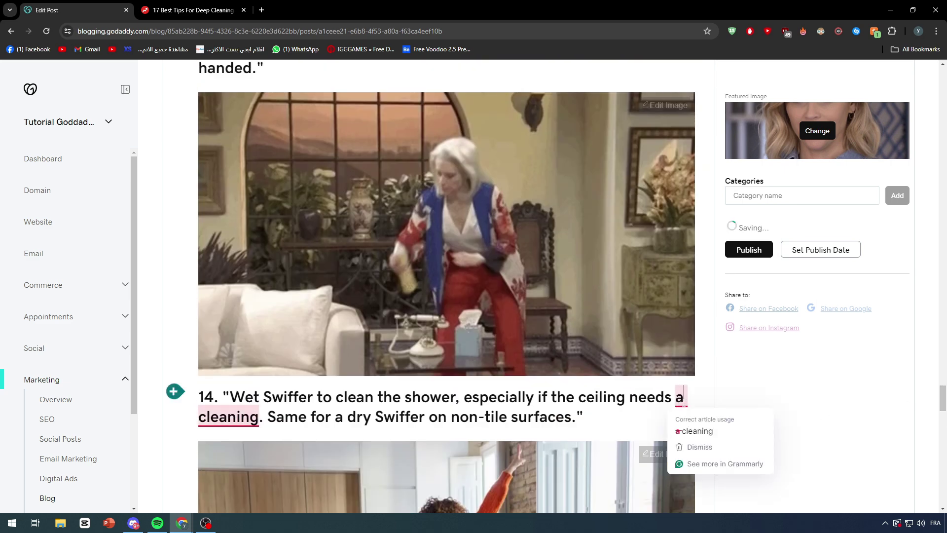
{"action": "left_click", "coordinate": [686, 432]}
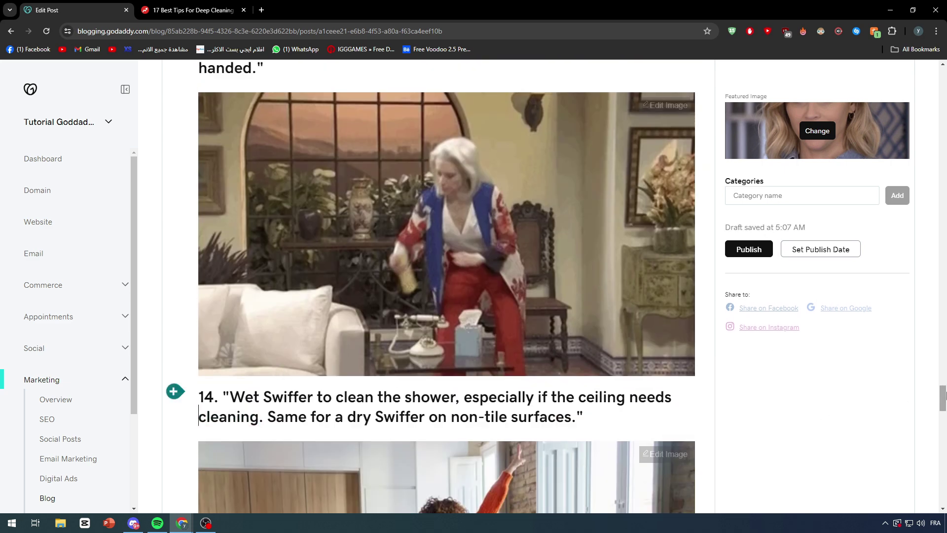
Trim tip 11 to 'junk you never use' and drop its extra words, then return to the top.
{"action": "left_click_drag", "start_coordinate": [945, 393], "coordinate": [917, 322]}
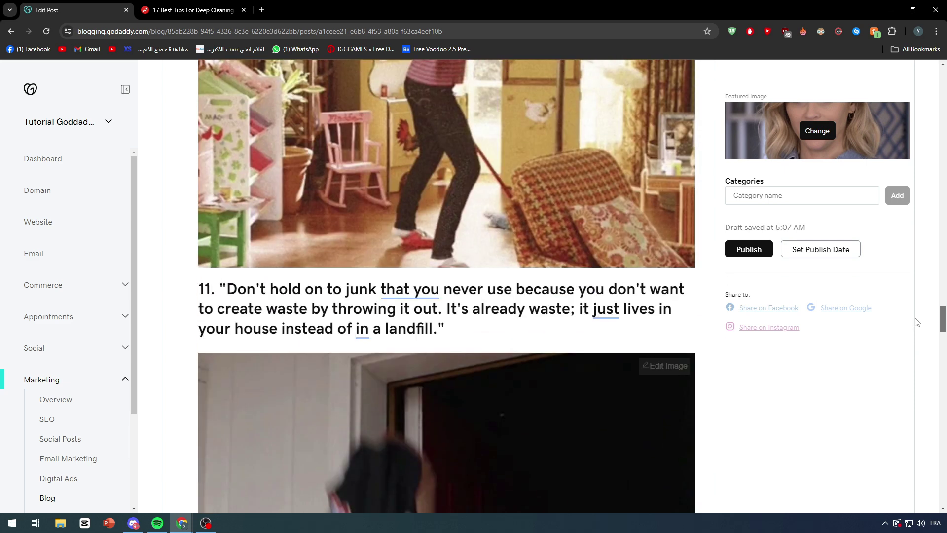
{"action": "left_click", "coordinate": [436, 306]}
{"action": "left_click", "coordinate": [414, 338]}
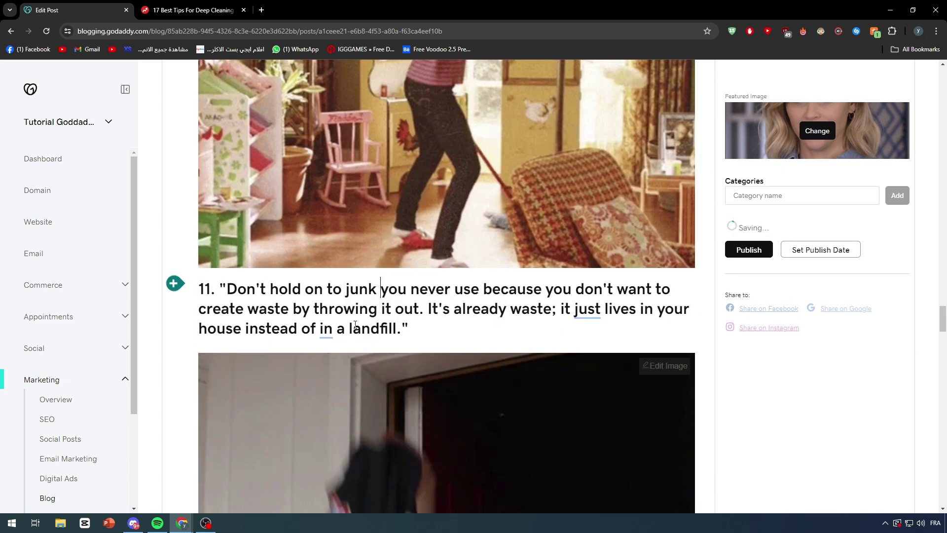
{"action": "left_click", "coordinate": [321, 331]}
{"action": "left_click", "coordinate": [378, 380]}
{"action": "left_click_drag", "start_coordinate": [946, 294], "coordinate": [919, 126]}
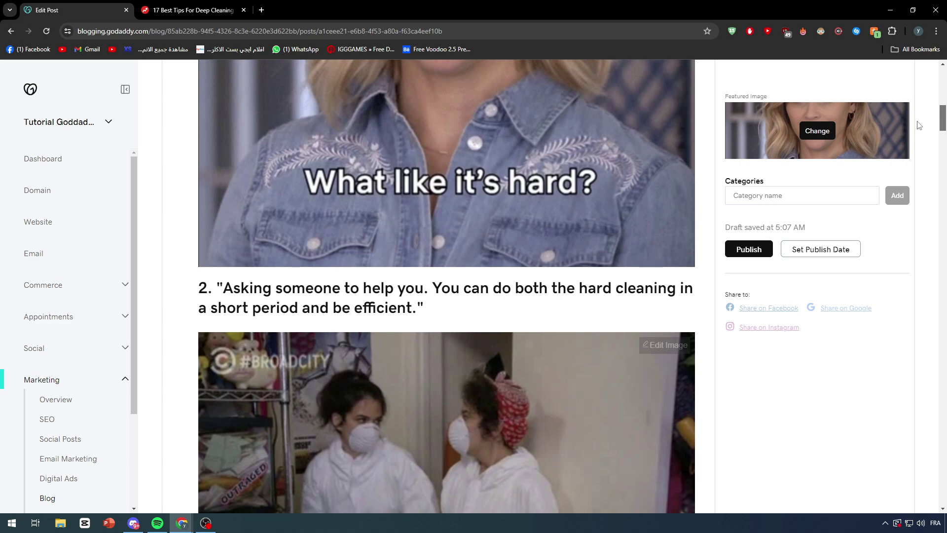
{"action": "left_click_drag", "start_coordinate": [920, 125], "coordinate": [936, 87]}
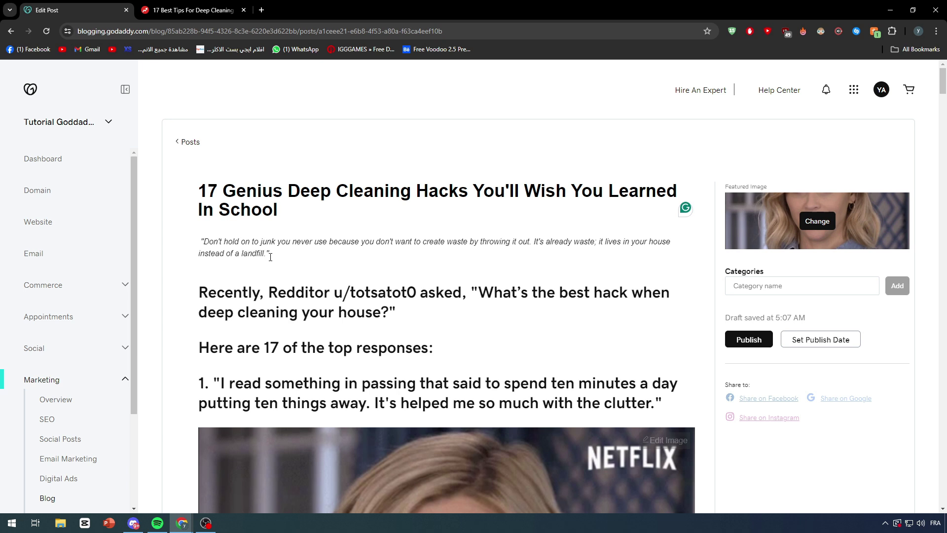
{"action": "left_click", "coordinate": [203, 292]}
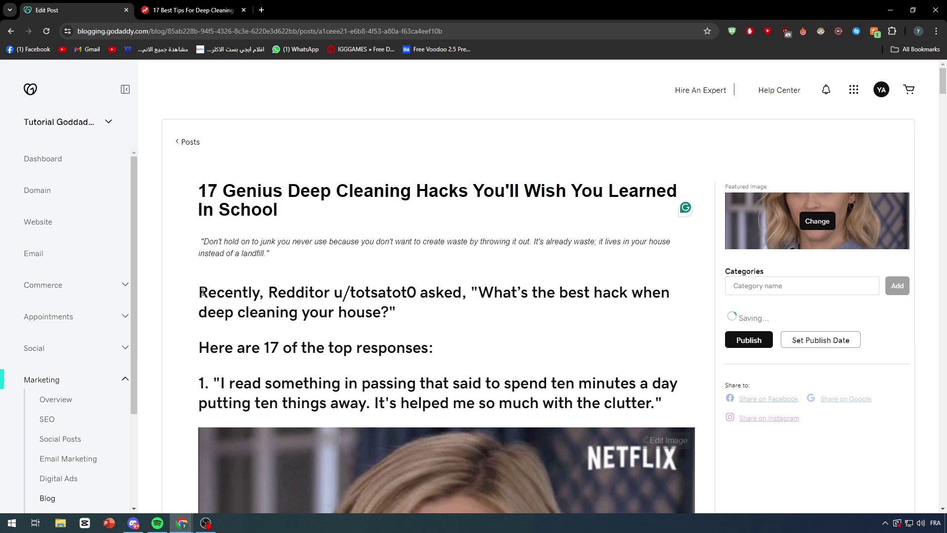
Open the BuzzFeed article's Goodful category page in a new tab and select the Goodful heading.
{"action": "left_click", "coordinate": [214, 11]}
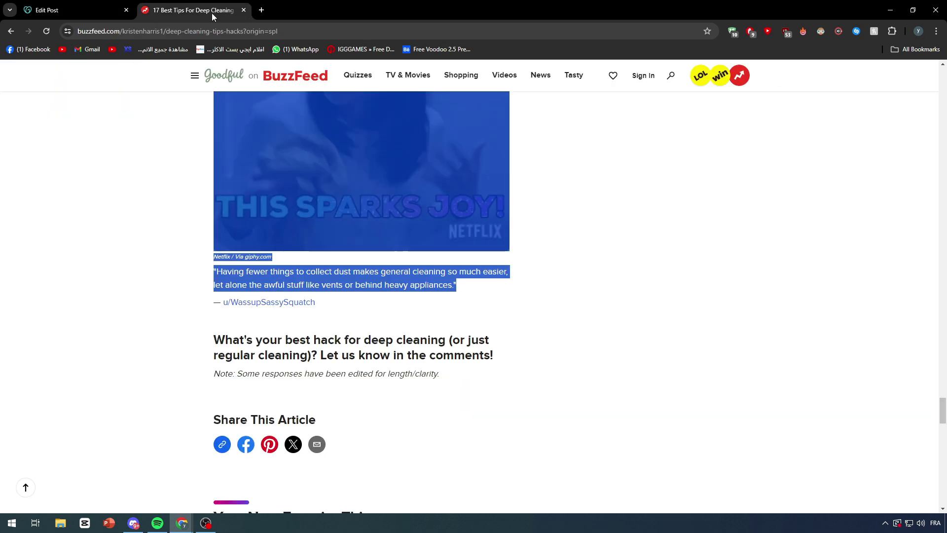
{"action": "scroll", "coordinate": [405, 325], "scroll_direction": "down", "scroll_amount": 2}
{"action": "scroll", "coordinate": [278, 290], "scroll_direction": "down", "scroll_amount": 6}
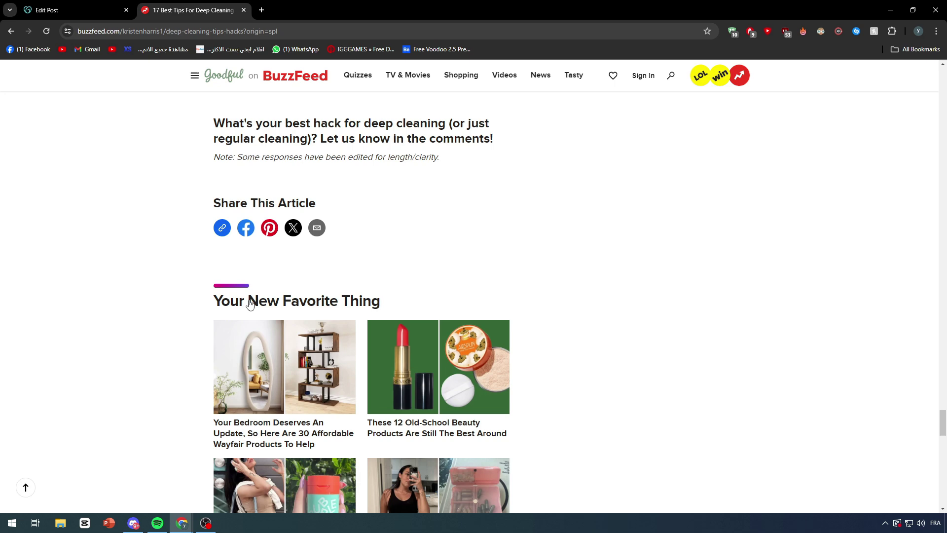
{"action": "left_click", "coordinate": [936, 80]}
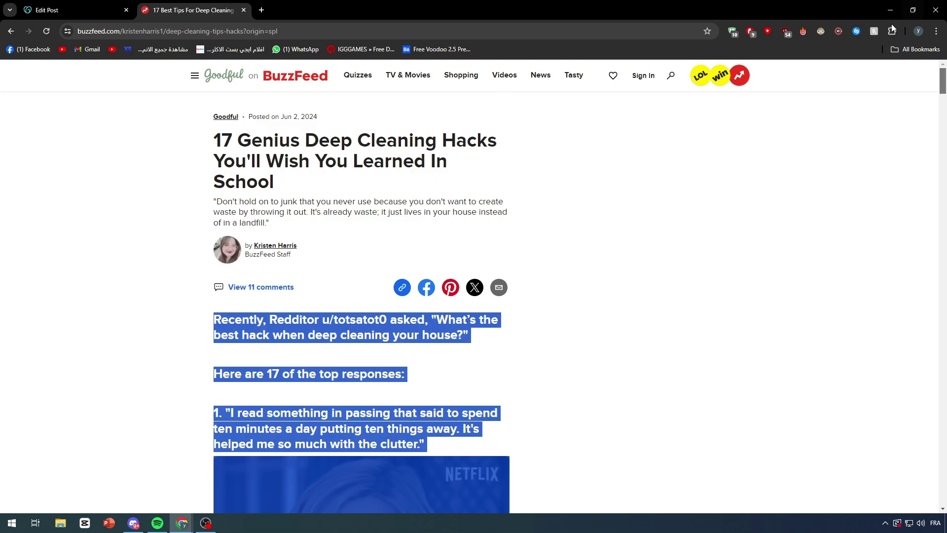
{"action": "left_click", "coordinate": [312, 125]}
{"action": "left_click_drag", "start_coordinate": [222, 118], "coordinate": [214, 118]}
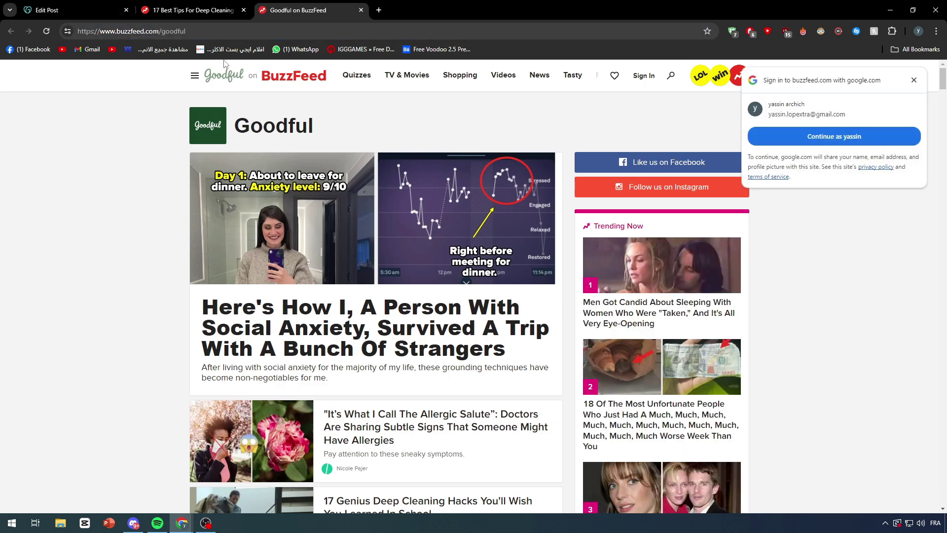
{"action": "double_click", "coordinate": [293, 130]}
{"action": "left_click", "coordinate": [207, 8]}
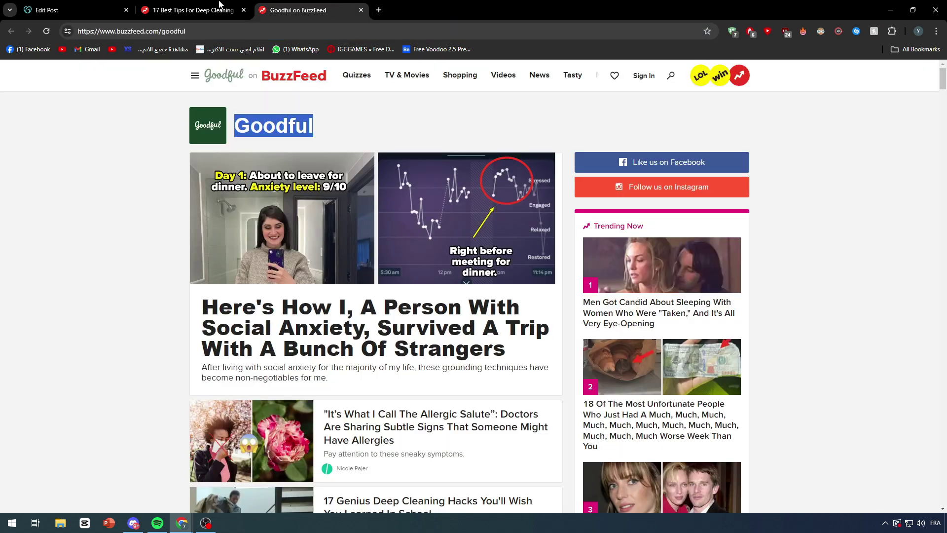
Create a Goodful category and assign the post to it.
{"action": "left_click", "coordinate": [95, 5]}
{"action": "left_click", "coordinate": [897, 286]}
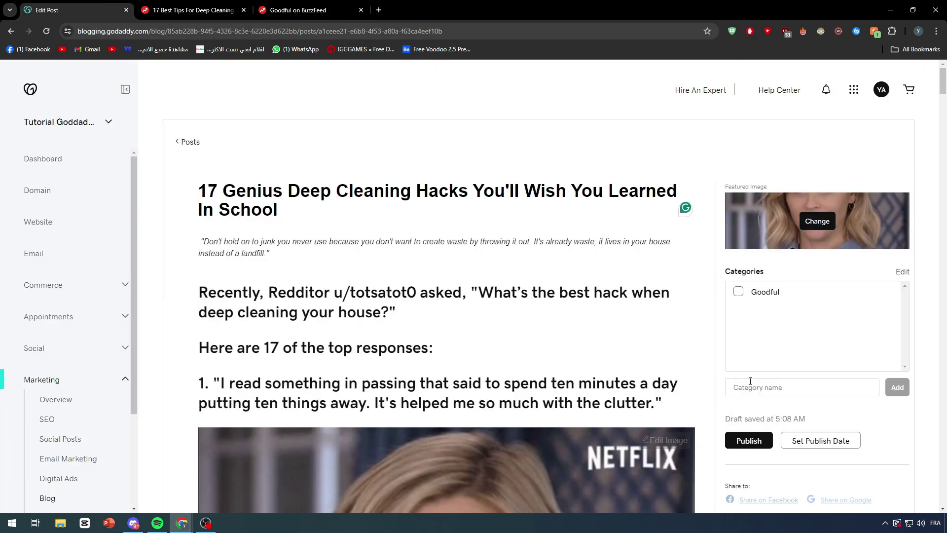
{"action": "left_click", "coordinate": [734, 290]}
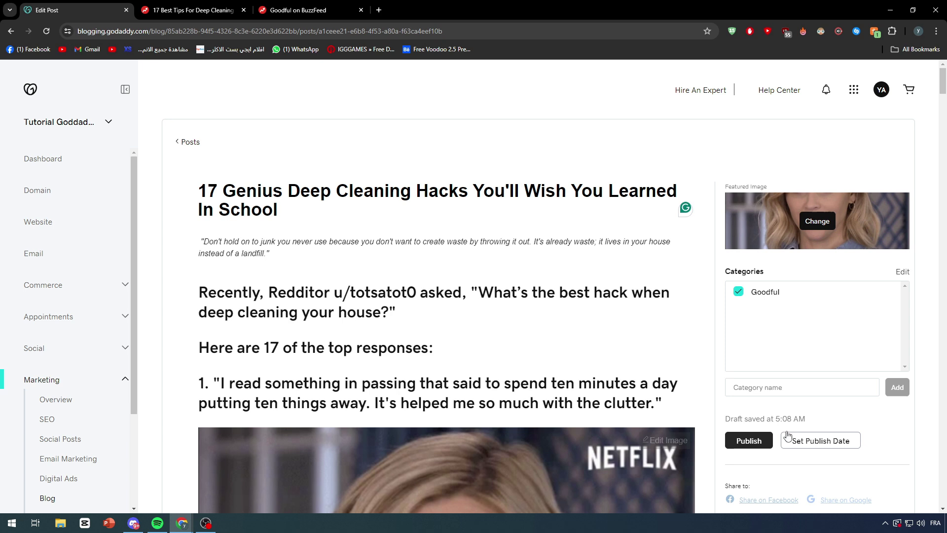
Publish the blog post and go to the website editor.
{"action": "left_click", "coordinate": [746, 444]}
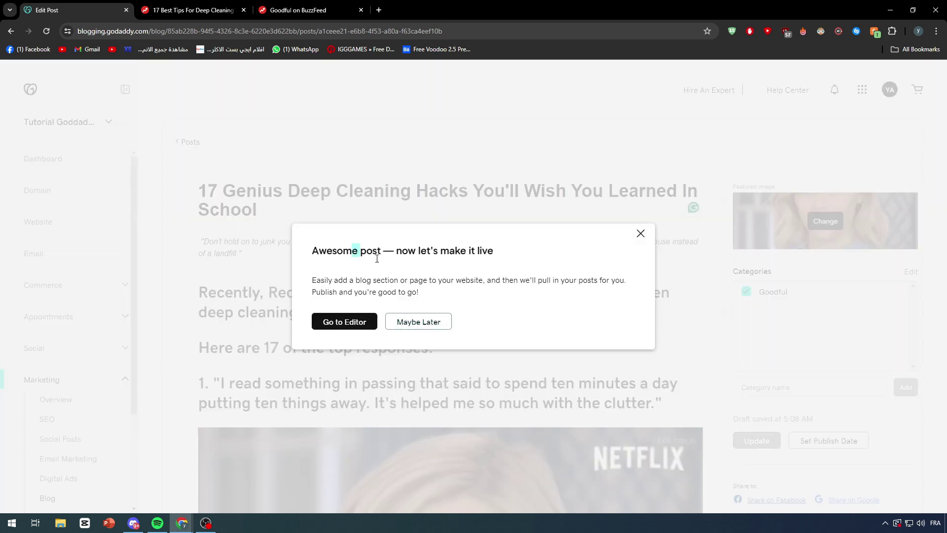
{"action": "left_click", "coordinate": [474, 273]}
{"action": "left_click", "coordinate": [364, 324]}
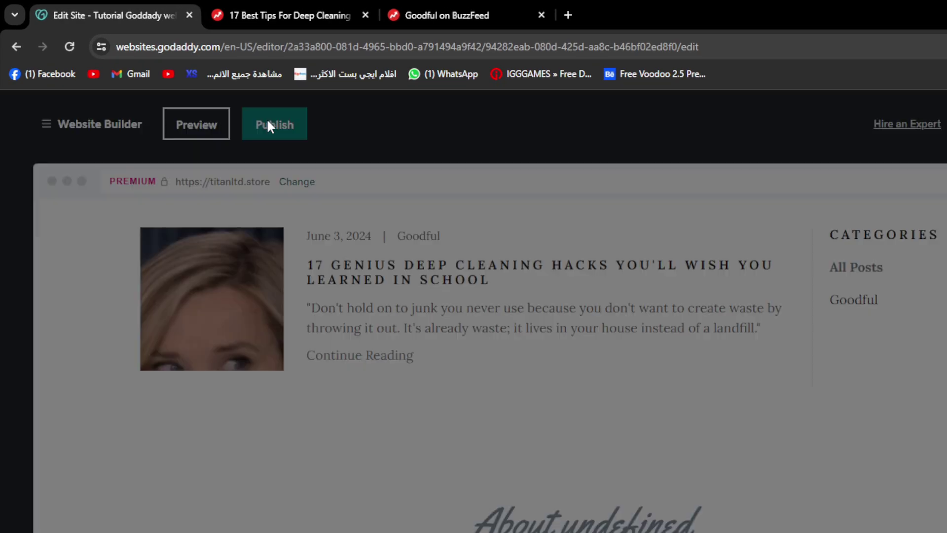
Publish the site to titanltd.store and close both BuzzFeed tabs.
{"action": "left_click", "coordinate": [179, 85]}
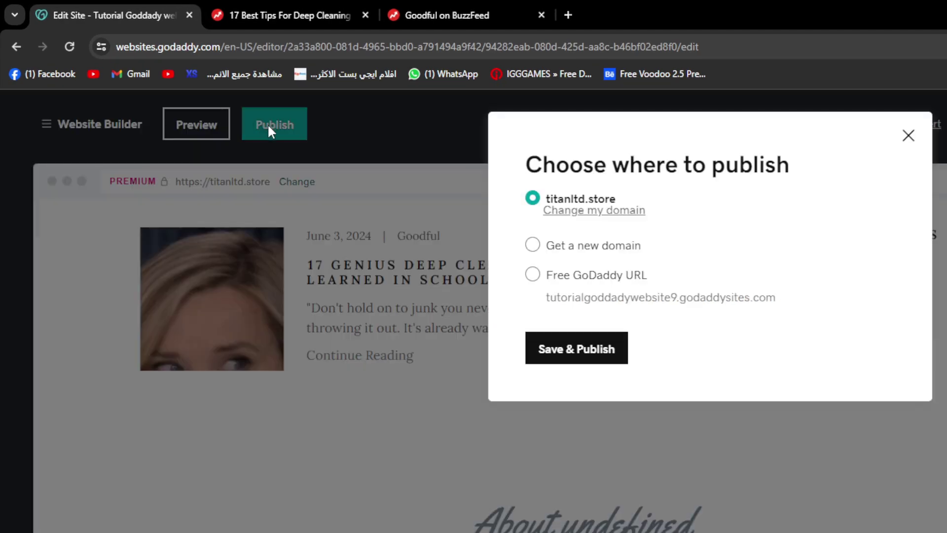
{"action": "left_click", "coordinate": [385, 232]}
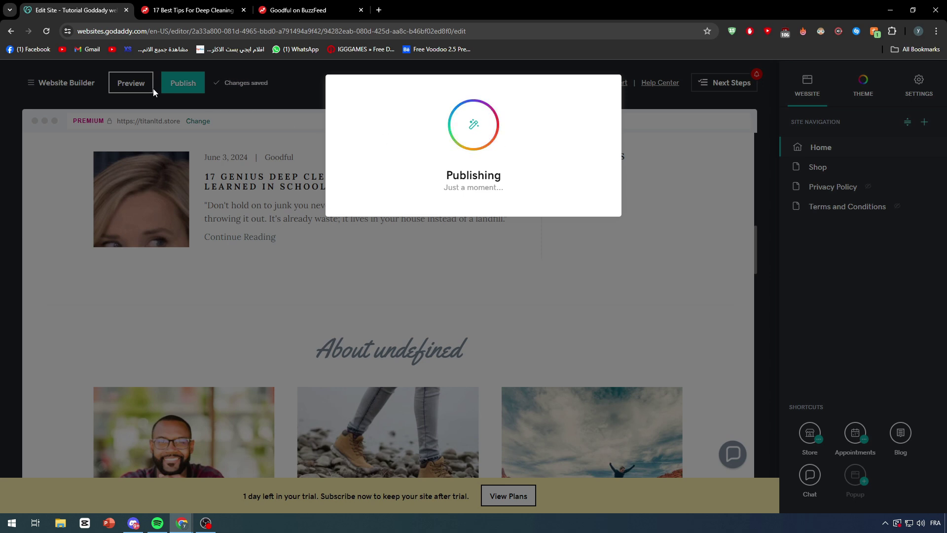
{"action": "left_click", "coordinate": [245, 10]}
{"action": "left_click", "coordinate": [245, 10]}
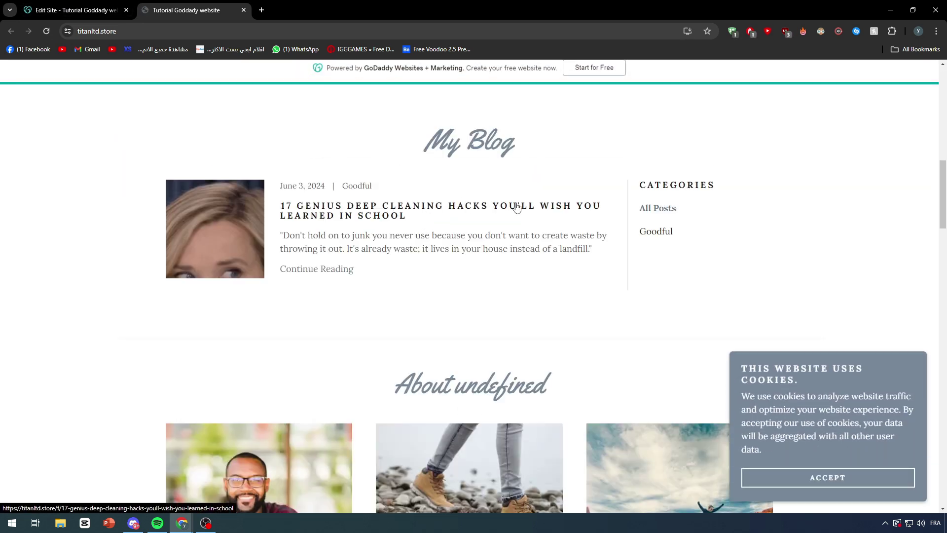
Open the 17 Genius Deep Cleaning Hacks post on titanltd.store and check its intro about the Redditor's question.
{"action": "left_click", "coordinate": [369, 249]}
{"action": "scroll", "coordinate": [368, 203], "scroll_direction": "down", "scroll_amount": 5}
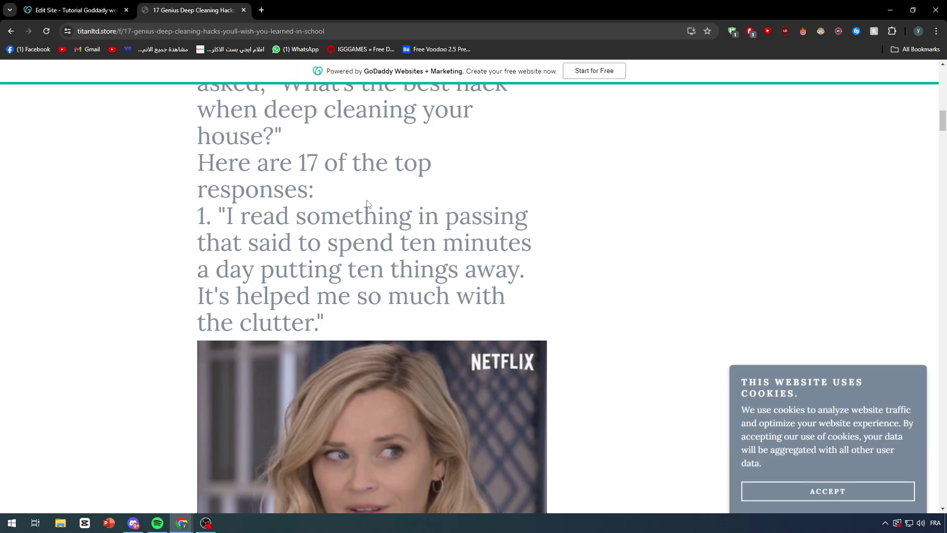
{"action": "scroll", "coordinate": [367, 203], "scroll_direction": "down", "scroll_amount": 15}
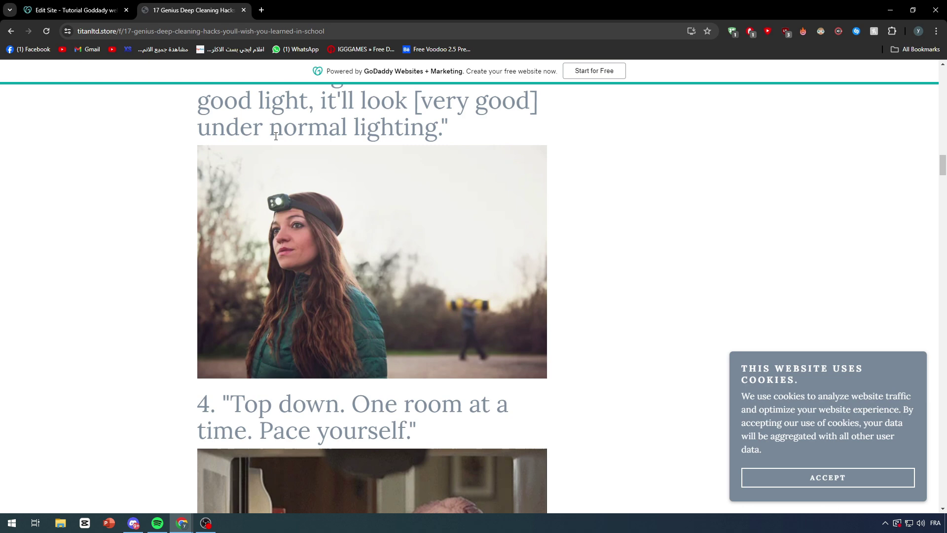
{"action": "scroll", "coordinate": [228, 175], "scroll_direction": "up", "scroll_amount": 3}
{"action": "left_click_drag", "start_coordinate": [240, 207], "coordinate": [393, 330]}
{"action": "scroll", "coordinate": [297, 281], "scroll_direction": "up", "scroll_amount": 15}
{"action": "left_click", "coordinate": [306, 291]}
{"action": "scroll", "coordinate": [318, 274], "scroll_direction": "down", "scroll_amount": 4}
{"action": "scroll", "coordinate": [316, 271], "scroll_direction": "up", "scroll_amount": 4}
{"action": "left_click", "coordinate": [393, 329]}
{"action": "scroll", "coordinate": [275, 275], "scroll_direction": "up", "scroll_amount": 4}
{"action": "scroll", "coordinate": [316, 222], "scroll_direction": "down", "scroll_amount": 8}
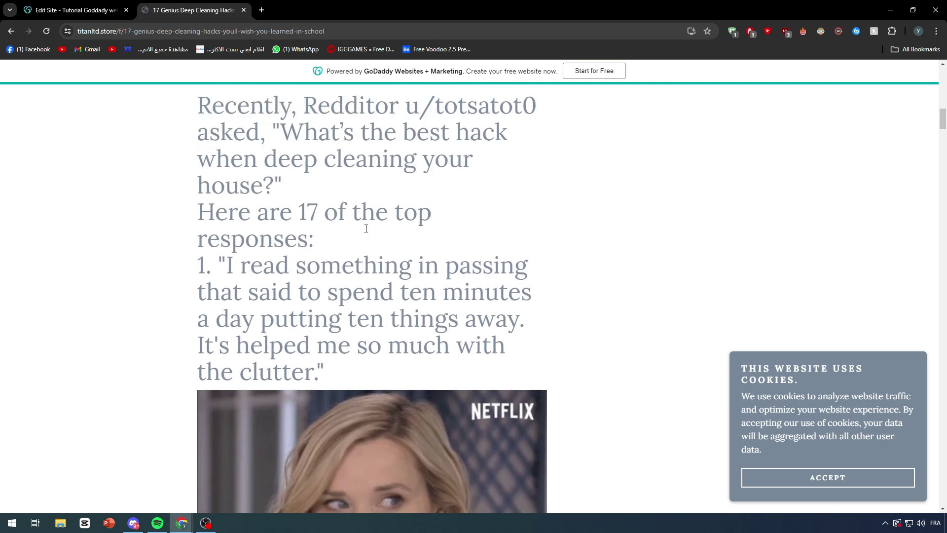
{"action": "left_click_drag", "start_coordinate": [345, 358], "coordinate": [197, 79]}
{"action": "scroll", "coordinate": [208, 218], "scroll_direction": "down", "scroll_amount": 10}
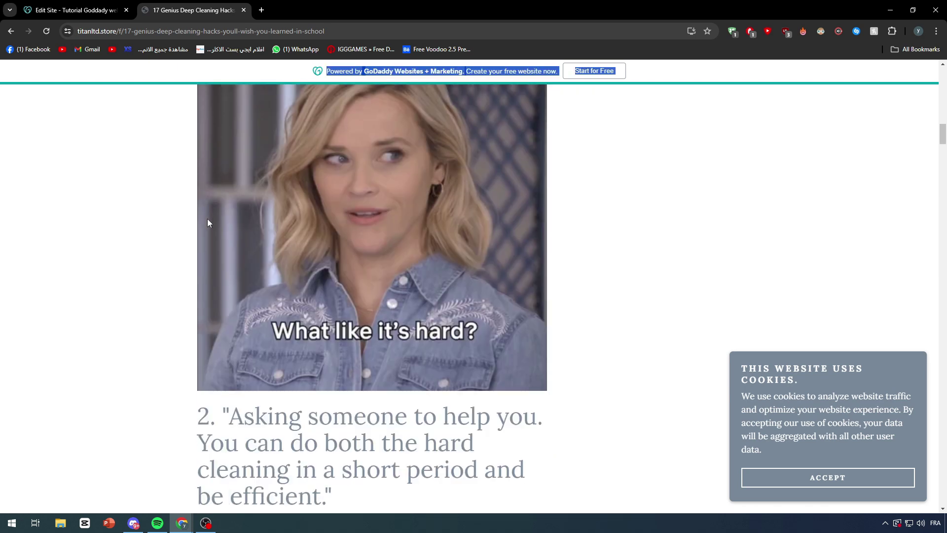
{"action": "scroll", "coordinate": [208, 221], "scroll_direction": "down", "scroll_amount": 20}
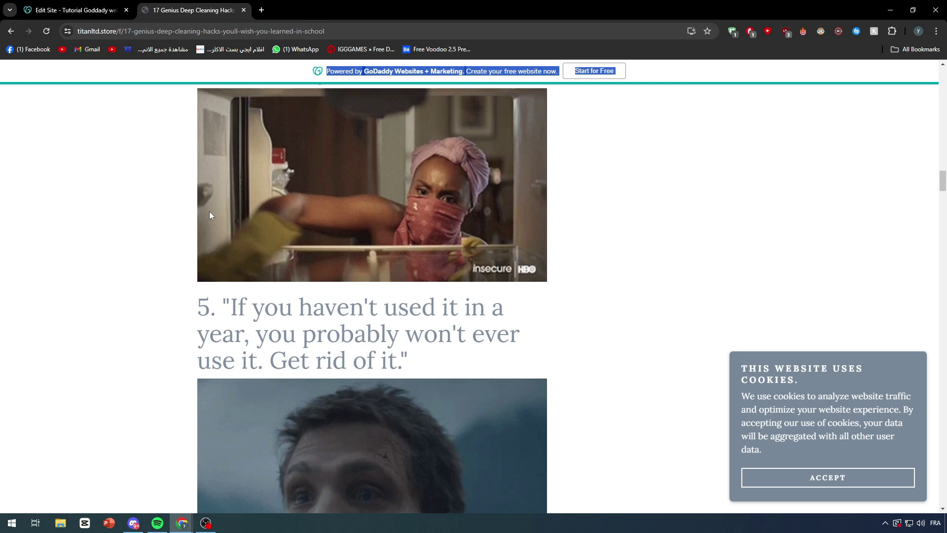
{"action": "scroll", "coordinate": [210, 213], "scroll_direction": "down", "scroll_amount": 7}
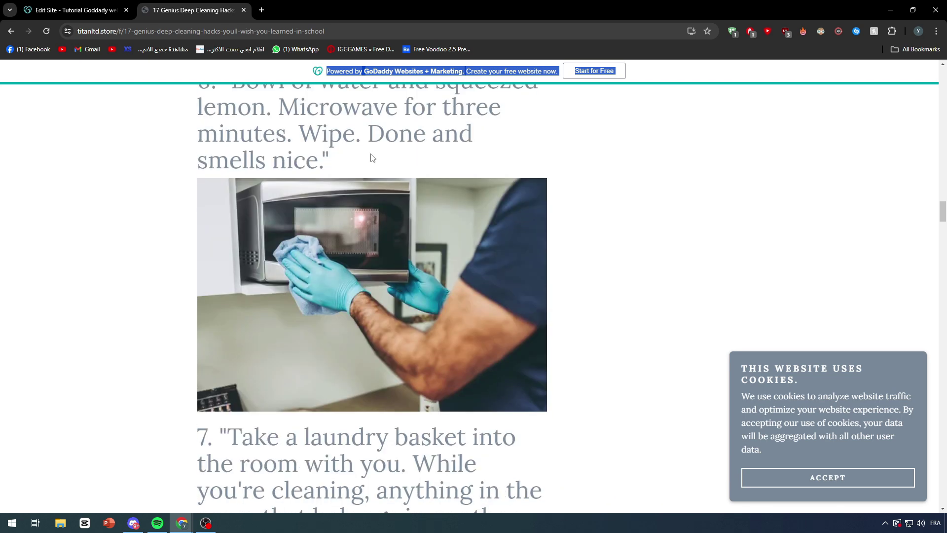
{"action": "left_click", "coordinate": [355, 413]}
Read through items 7 to 11 of the live post, selecting text to verify it.
{"action": "scroll", "coordinate": [355, 413], "scroll_direction": "down", "scroll_amount": 4}
{"action": "left_click_drag", "start_coordinate": [317, 324], "coordinate": [434, 345]}
{"action": "scroll", "coordinate": [379, 383], "scroll_direction": "down", "scroll_amount": 7}
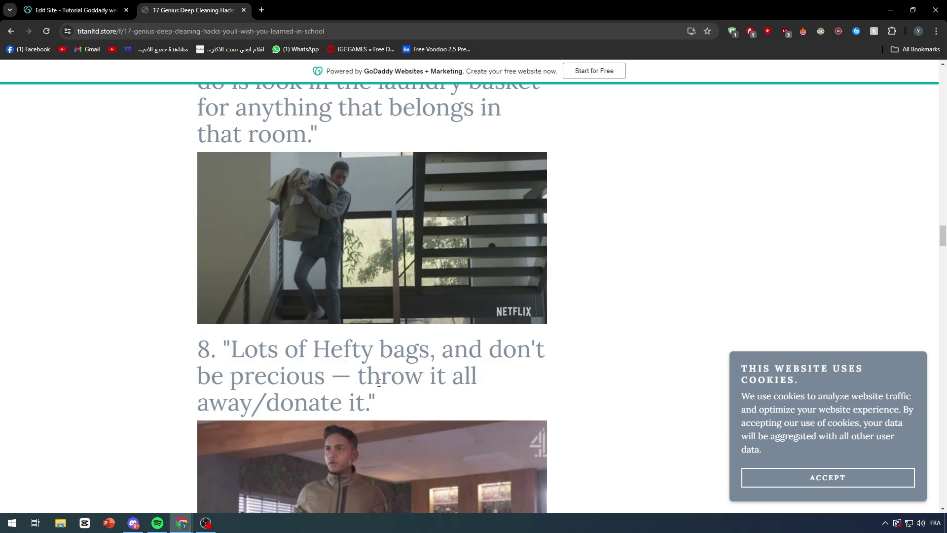
{"action": "scroll", "coordinate": [368, 391], "scroll_direction": "down", "scroll_amount": 14}
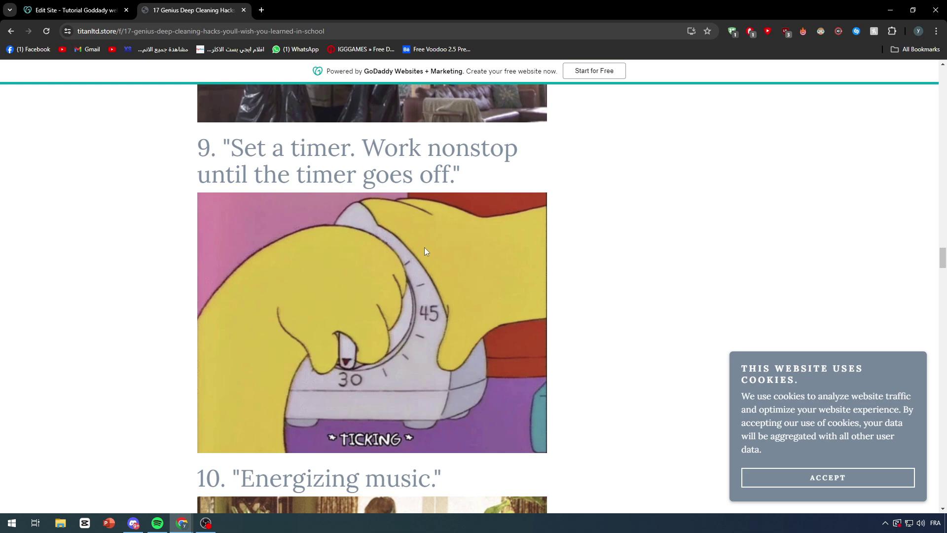
{"action": "scroll", "coordinate": [351, 370], "scroll_direction": "down", "scroll_amount": 3}
{"action": "double_click", "coordinate": [345, 280]}
{"action": "scroll", "coordinate": [346, 280], "scroll_direction": "down", "scroll_amount": 4}
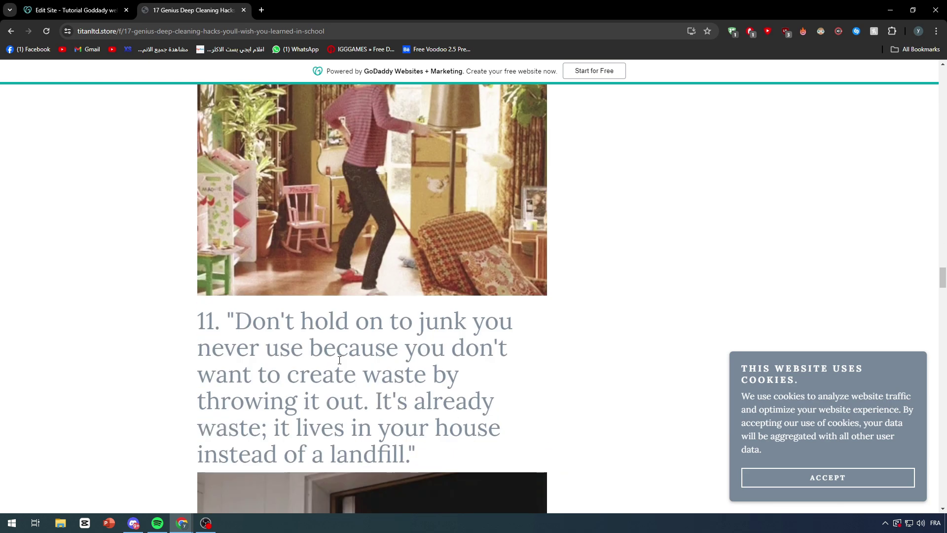
{"action": "triple_click", "coordinate": [345, 368]}
{"action": "left_click", "coordinate": [345, 367]}
{"action": "scroll", "coordinate": [347, 378], "scroll_direction": "down", "scroll_amount": 15}
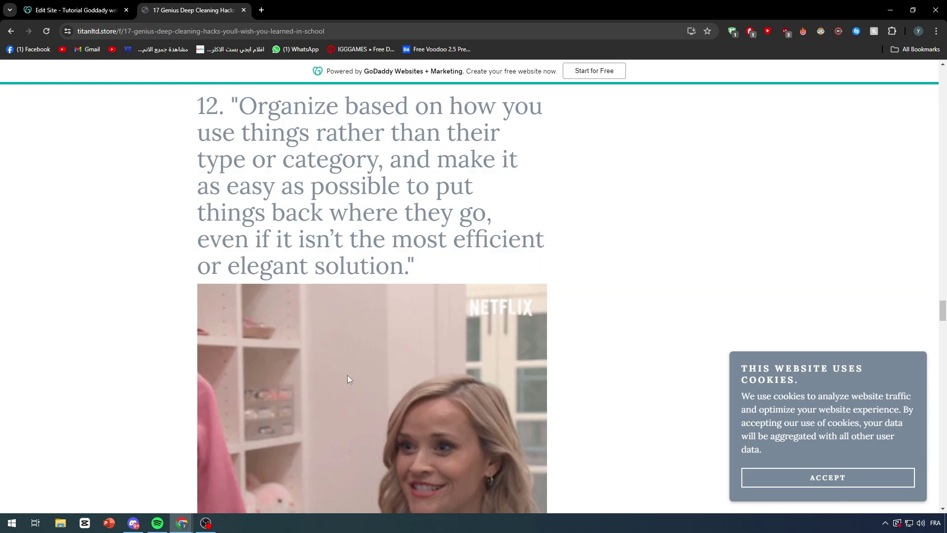
{"action": "left_click_drag", "start_coordinate": [372, 239], "coordinate": [309, 158]}
{"action": "scroll", "coordinate": [306, 247], "scroll_direction": "up", "scroll_amount": 3}
{"action": "scroll", "coordinate": [251, 248], "scroll_direction": "down", "scroll_amount": 12}
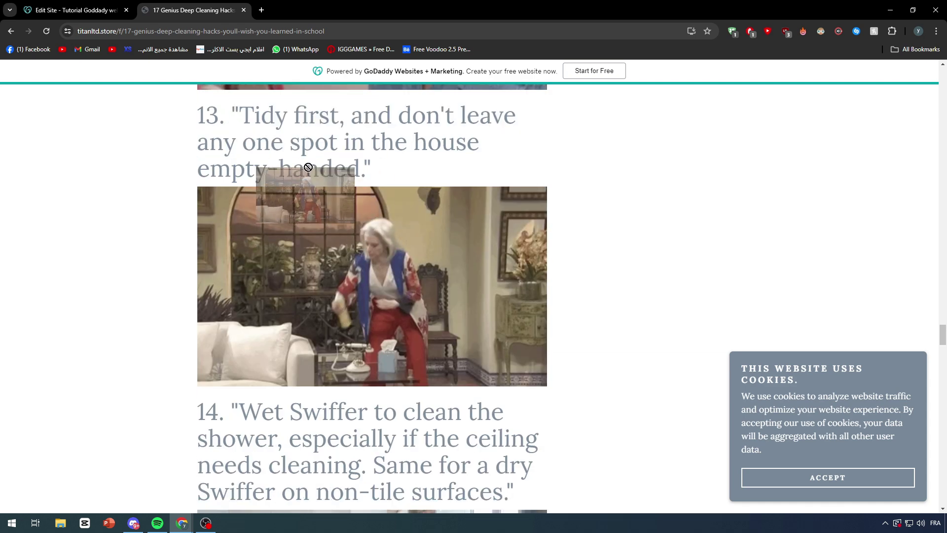
{"action": "scroll", "coordinate": [286, 206], "scroll_direction": "down", "scroll_amount": 9}
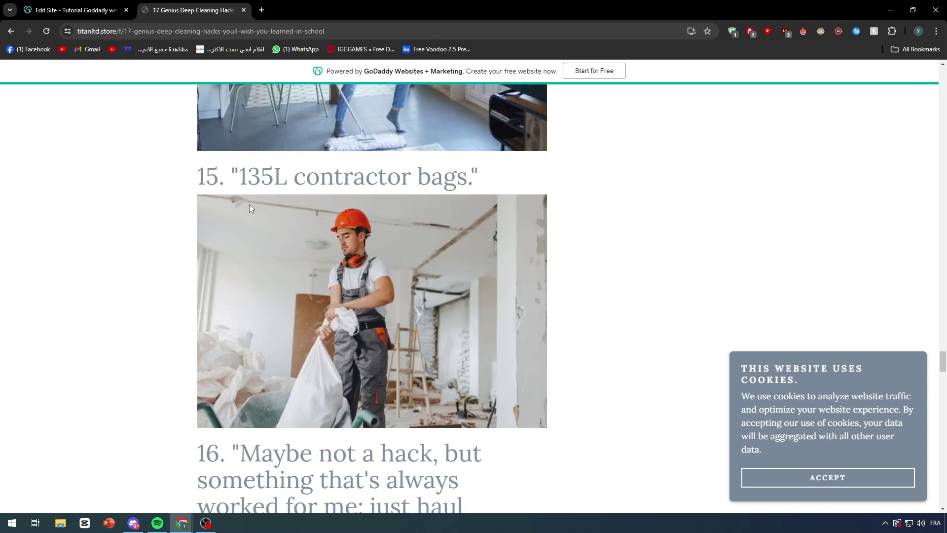
Check item 14's 'needs cleaning' sentence, then scroll back up to review item 11.
{"action": "left_click_drag", "start_coordinate": [386, 176], "coordinate": [447, 178]}
{"action": "scroll", "coordinate": [271, 457], "scroll_direction": "down", "scroll_amount": 6}
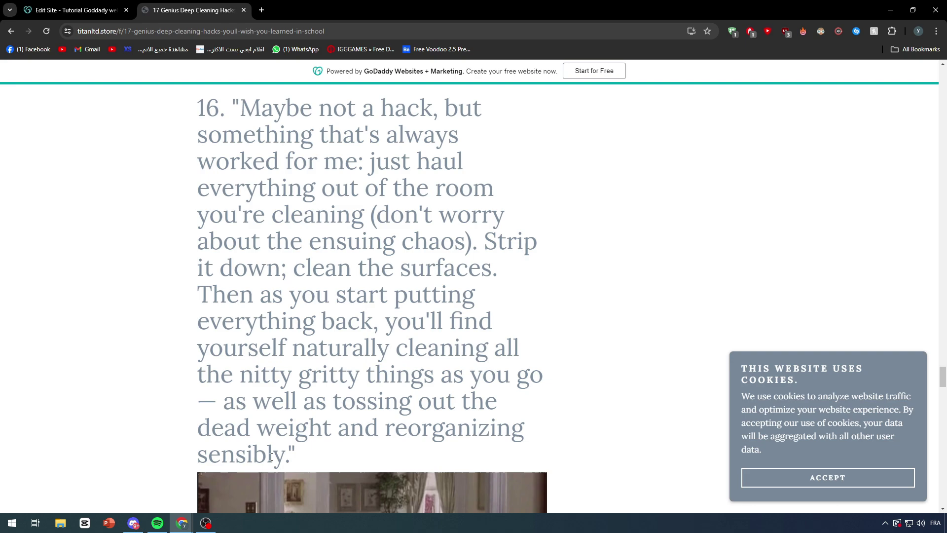
{"action": "scroll", "coordinate": [270, 457], "scroll_direction": "down", "scroll_amount": 15}
{"action": "scroll", "coordinate": [279, 394], "scroll_direction": "up", "scroll_amount": 5}
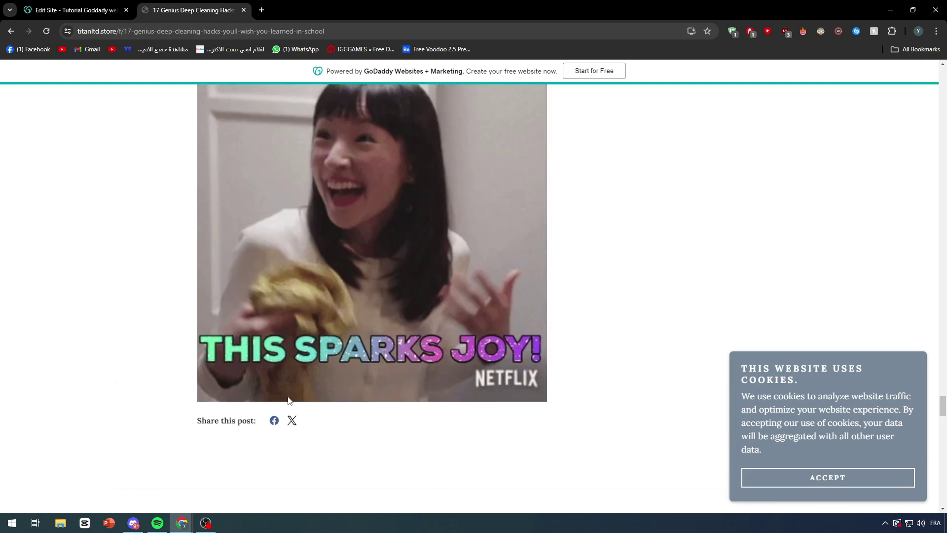
{"action": "scroll", "coordinate": [291, 398], "scroll_direction": "up", "scroll_amount": 18}
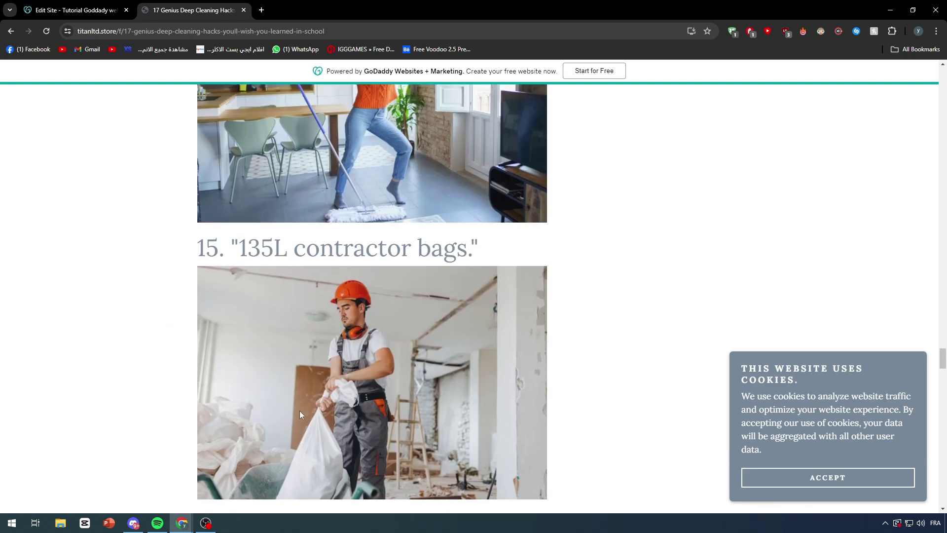
{"action": "scroll", "coordinate": [306, 404], "scroll_direction": "up", "scroll_amount": 8}
{"action": "left_click_drag", "start_coordinate": [434, 368], "coordinate": [546, 372]}
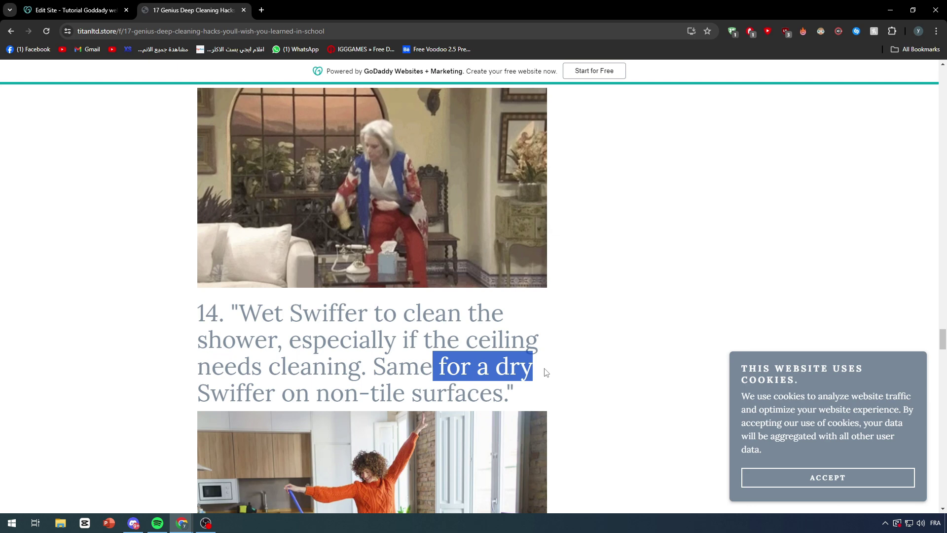
{"action": "left_click", "coordinate": [419, 367]}
{"action": "mouse_move", "coordinate": [376, 360]}
{"action": "left_mouse_down"}
{"action": "mouse_move", "coordinate": [599, 400]}
{"action": "mouse_move", "coordinate": [369, 374]}
{"action": "left_mouse_up"}
{"action": "left_click", "coordinate": [556, 395]}
{"action": "left_click", "coordinate": [369, 375]}
{"action": "left_click_drag", "start_coordinate": [241, 326], "coordinate": [514, 393]}
{"action": "scroll", "coordinate": [456, 395], "scroll_direction": "up", "scroll_amount": 5}
{"action": "scroll", "coordinate": [392, 392], "scroll_direction": "up", "scroll_amount": 10}
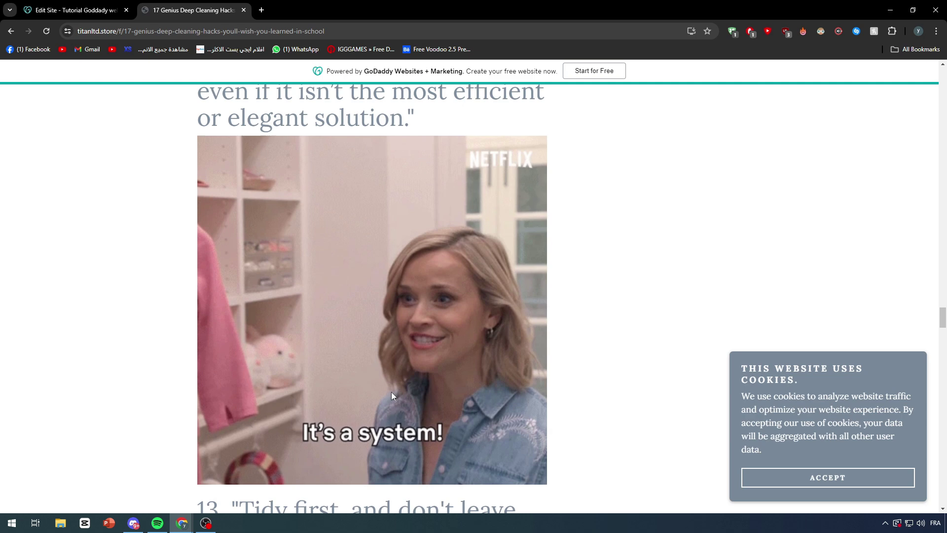
{"action": "scroll", "coordinate": [384, 386], "scroll_direction": "up", "scroll_amount": 10}
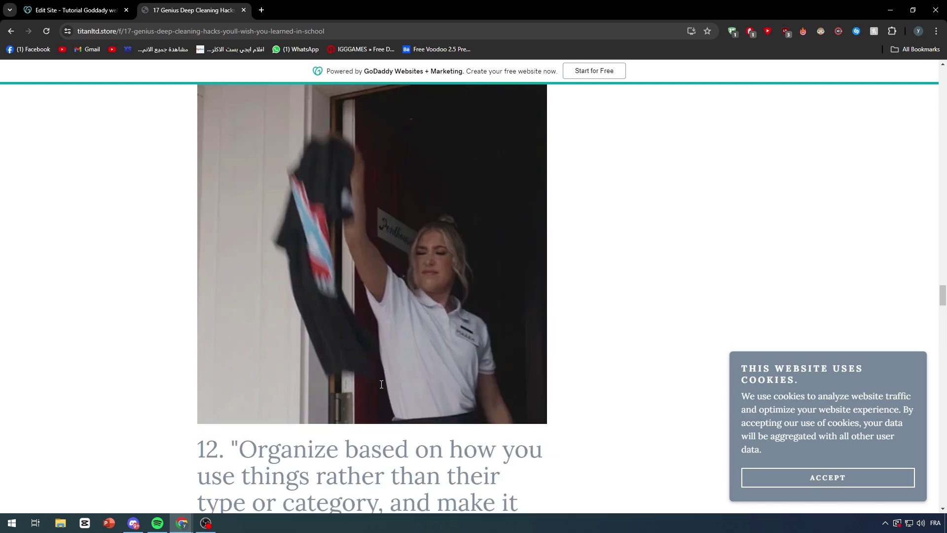
{"action": "left_click_drag", "start_coordinate": [200, 371], "coordinate": [503, 486]}
{"action": "left_click_drag", "start_coordinate": [441, 222], "coordinate": [445, 202]}
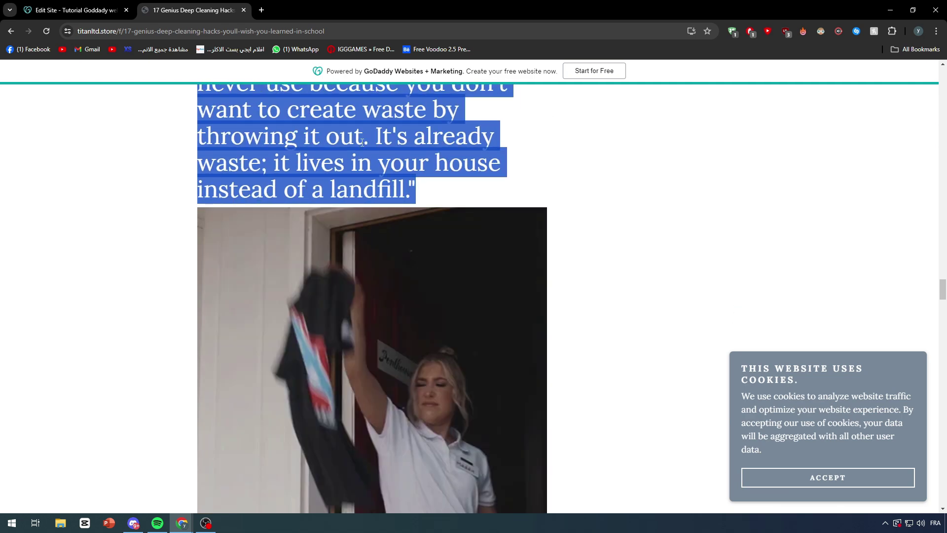
Reopen the original BuzzFeed deep-cleaning hacks article in a new tab.
{"action": "left_click", "coordinate": [263, 9]}
{"action": "type", "text": "buz"}
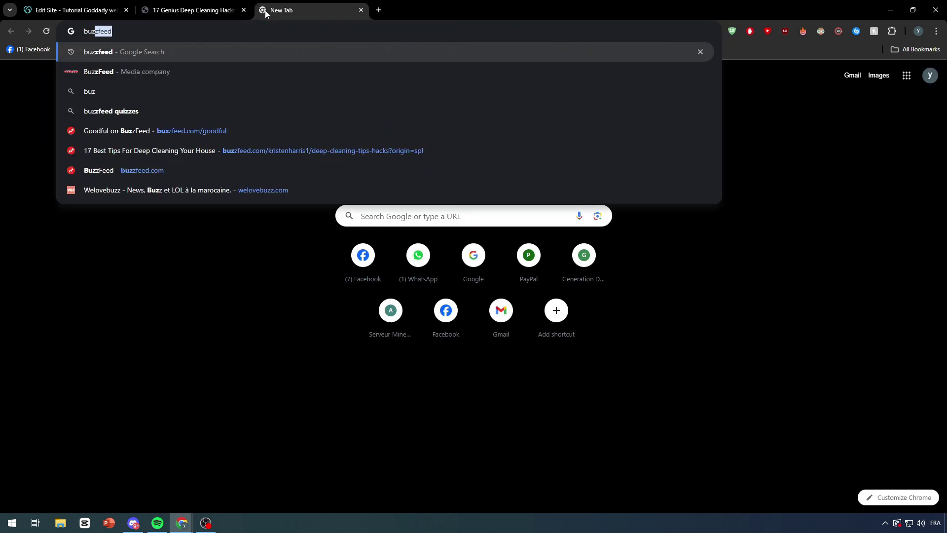
{"action": "key", "text": "Return"}
{"action": "left_click", "coordinate": [138, 169]}
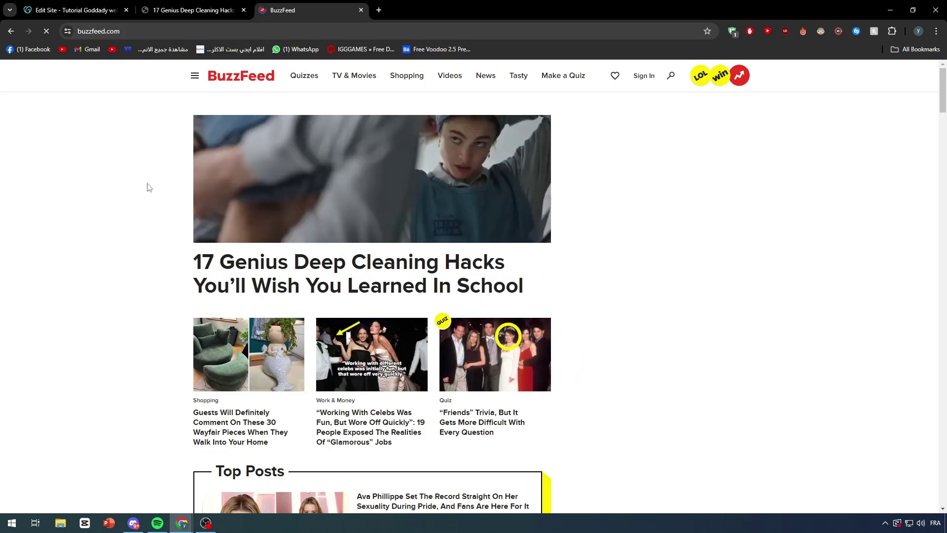
{"action": "left_click", "coordinate": [326, 267]}
{"action": "scroll", "coordinate": [258, 189], "scroll_direction": "down", "scroll_amount": 5}
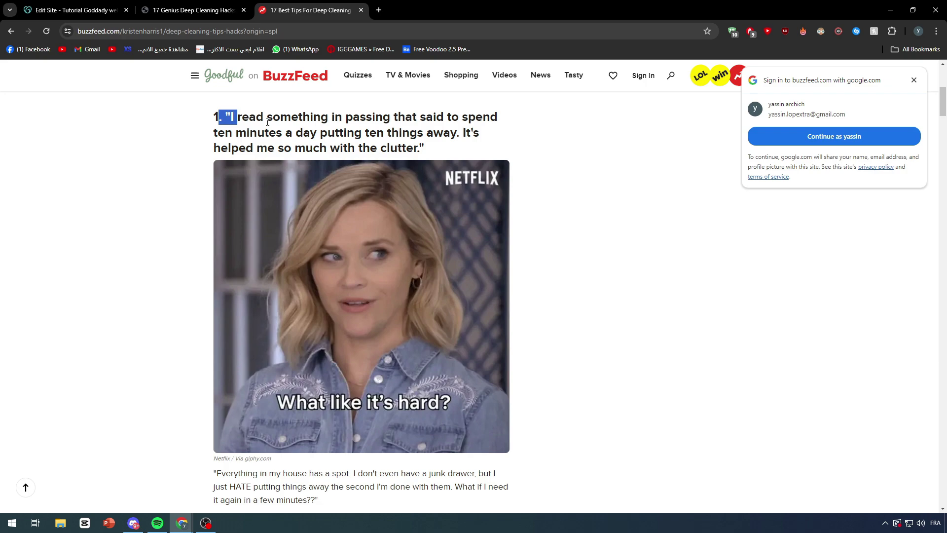
{"action": "scroll", "coordinate": [337, 239], "scroll_direction": "down", "scroll_amount": 5}
{"action": "left_click_drag", "start_coordinate": [337, 238], "coordinate": [319, 253]}
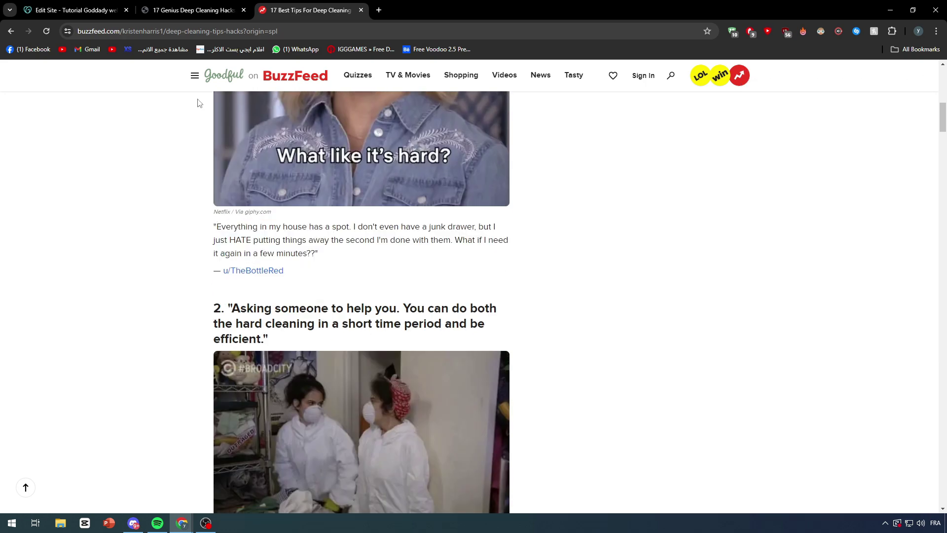
Compare the published post against the original article, then go to the website editor.
{"action": "left_click", "coordinate": [192, 10]}
{"action": "scroll", "coordinate": [416, 241], "scroll_direction": "up", "scroll_amount": 15}
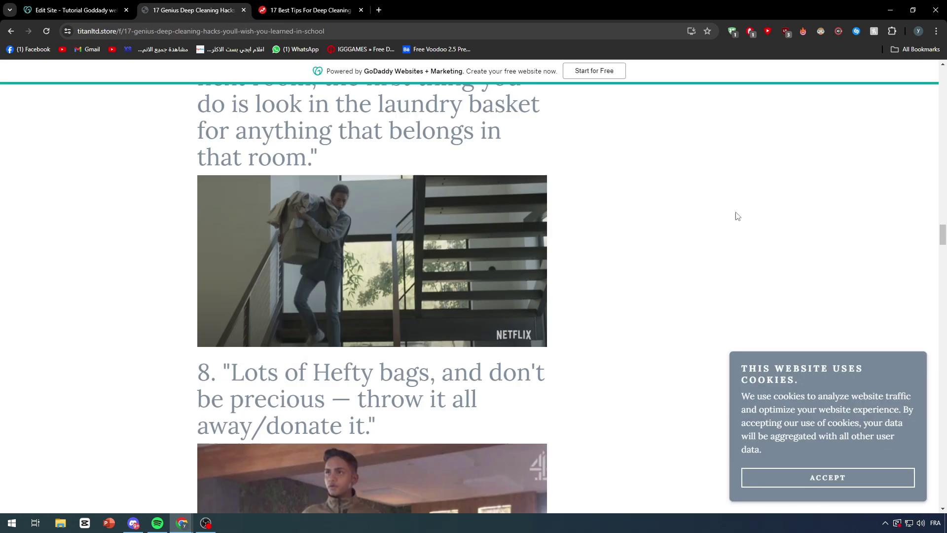
{"action": "scroll", "coordinate": [522, 218], "scroll_direction": "up", "scroll_amount": 18}
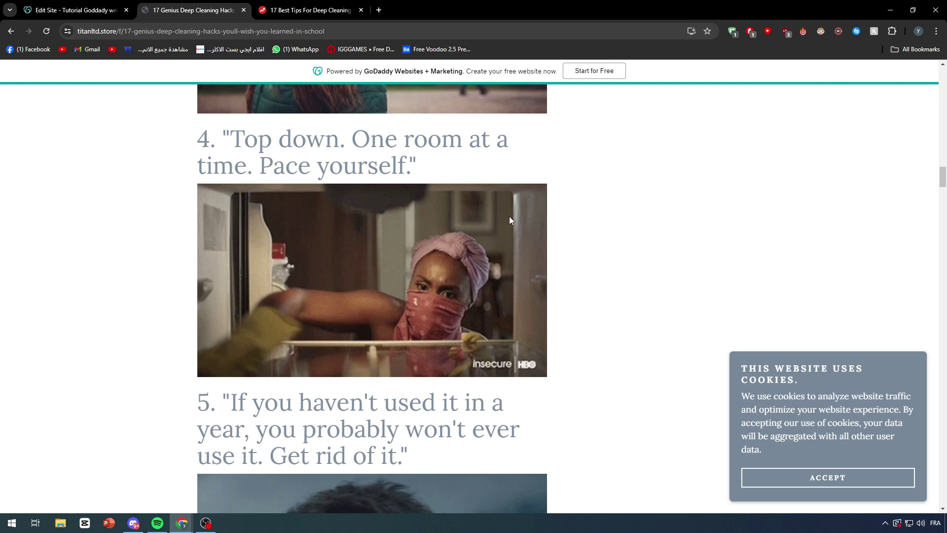
{"action": "left_click", "coordinate": [311, 10]}
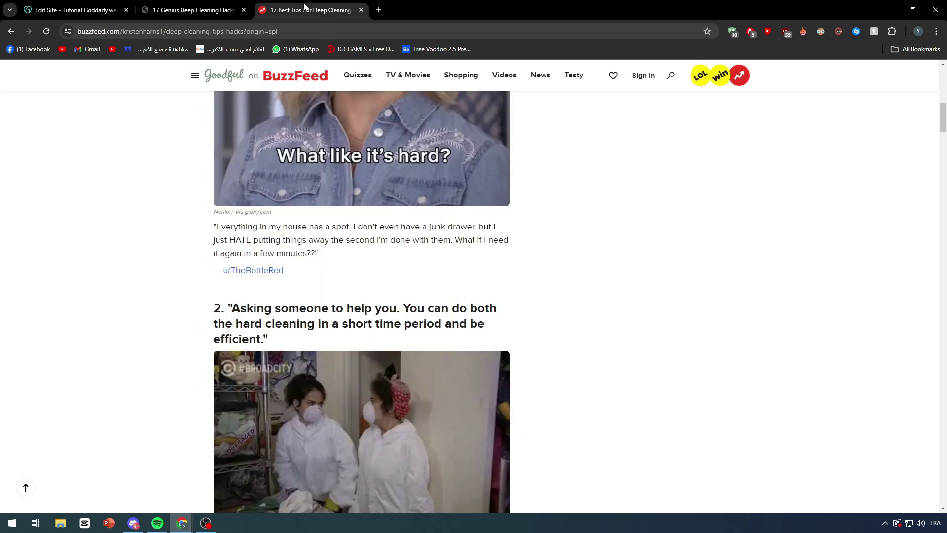
{"action": "scroll", "coordinate": [202, 197], "scroll_direction": "up", "scroll_amount": 5}
{"action": "scroll", "coordinate": [203, 194], "scroll_direction": "up", "scroll_amount": 5}
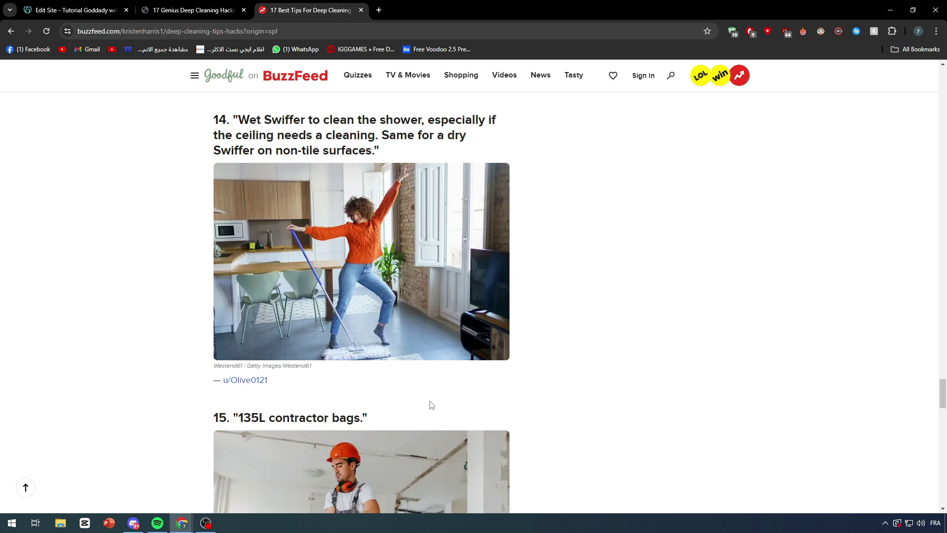
{"action": "left_click", "coordinate": [79, 11]}
Close the 'Your site is published for 7 days' notice in the website editor.
{"action": "left_click", "coordinate": [193, 10]}
{"action": "left_click", "coordinate": [88, 18]}
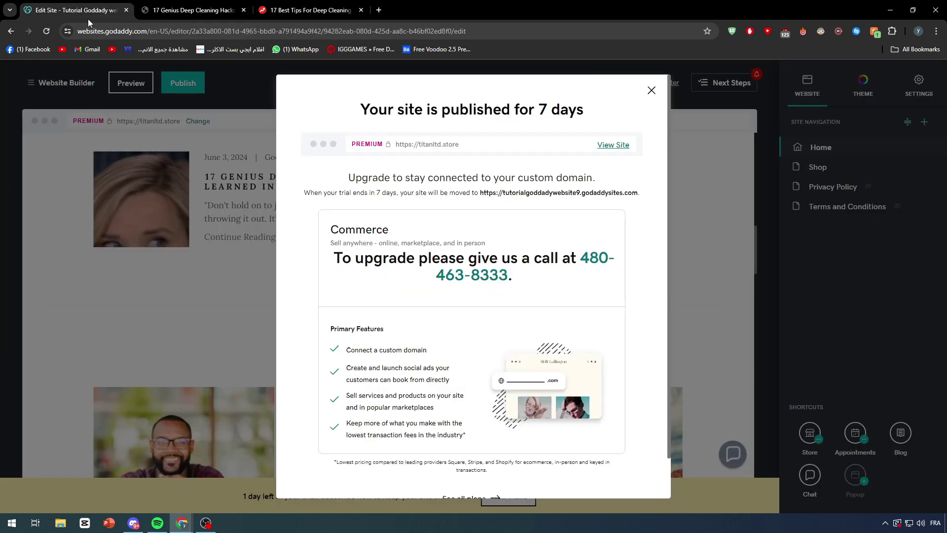
{"action": "left_click", "coordinate": [651, 90]}
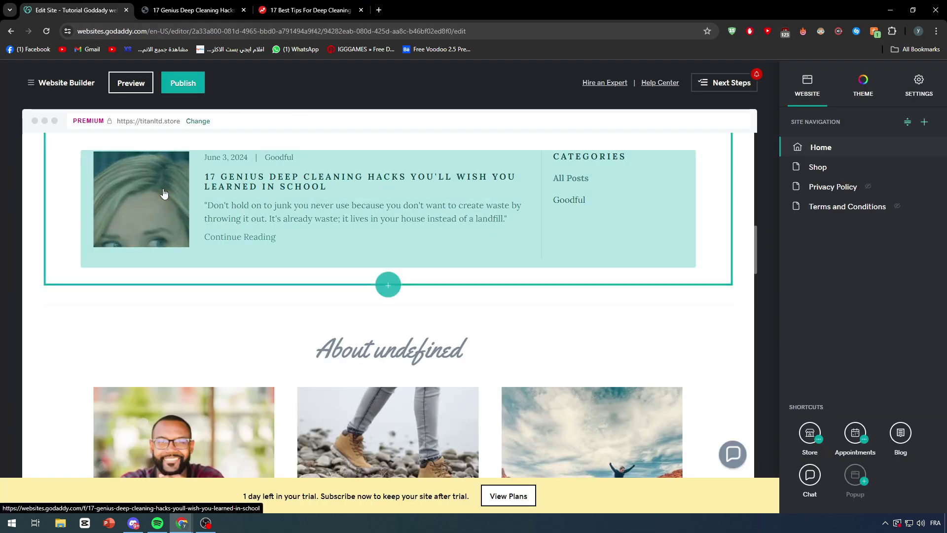